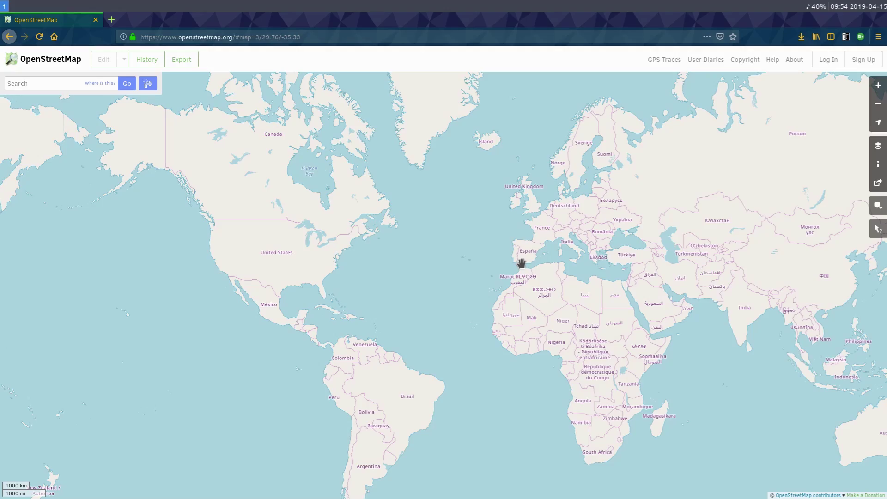
# Examine the map of North America, focusing on the northeastern United States around New York and New England
pyautogui.scroll(1, 336, 343)
pyautogui.moveTo(255, 255); pyautogui.dragTo(374, 347)
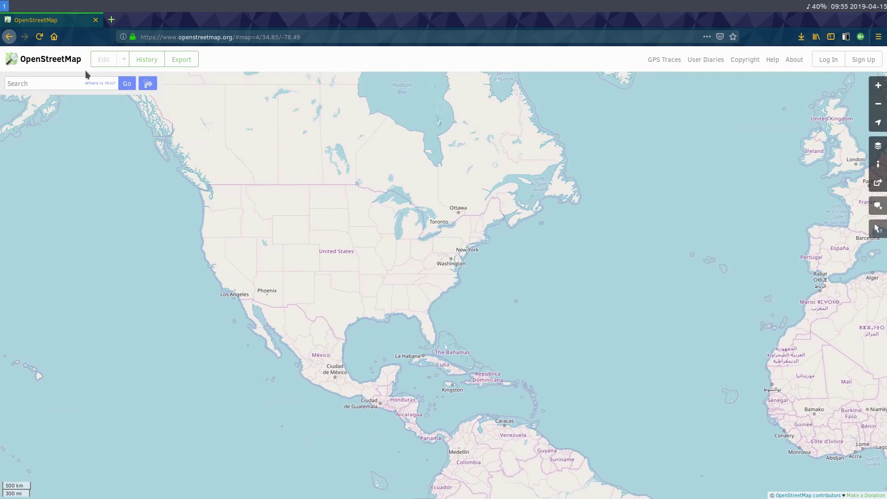
pyautogui.scroll(2, 277, 204)
pyautogui.scroll(-2, 326, 257)
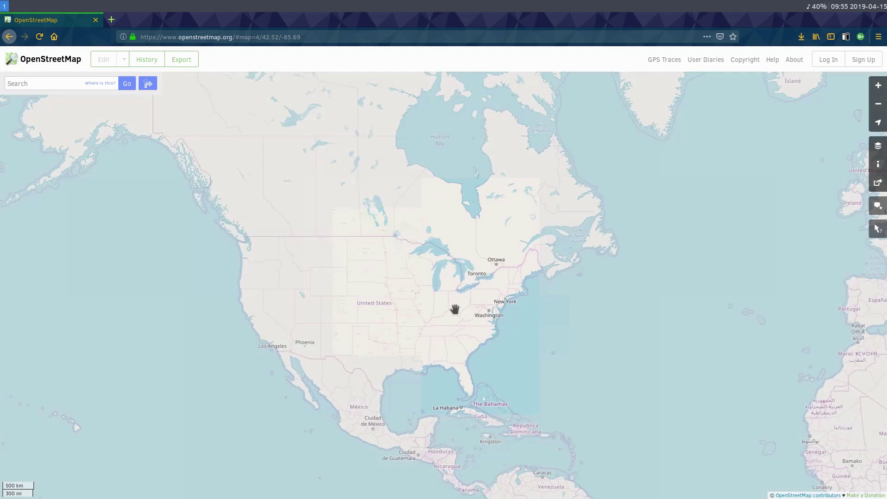
pyautogui.scroll(2, 521, 285)
pyautogui.moveTo(555, 203); pyautogui.dragTo(497, 256)
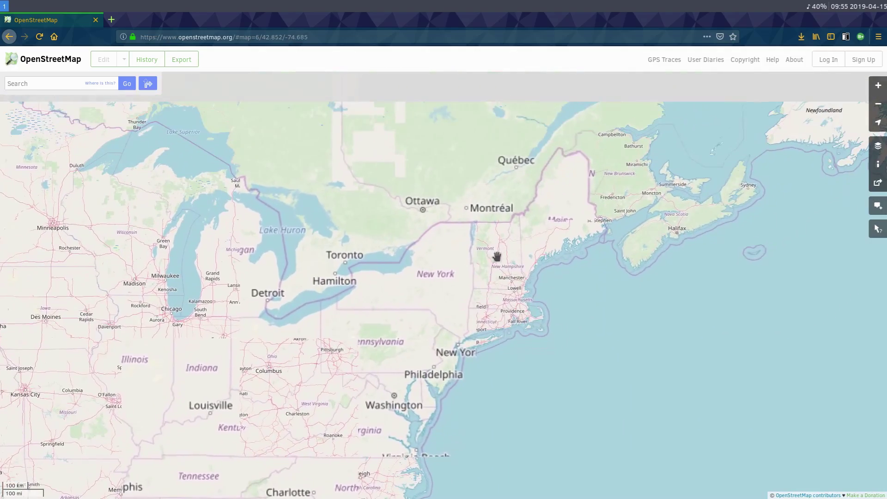
pyautogui.scroll(2, 491, 287)
pyautogui.scroll(2, 429, 296)
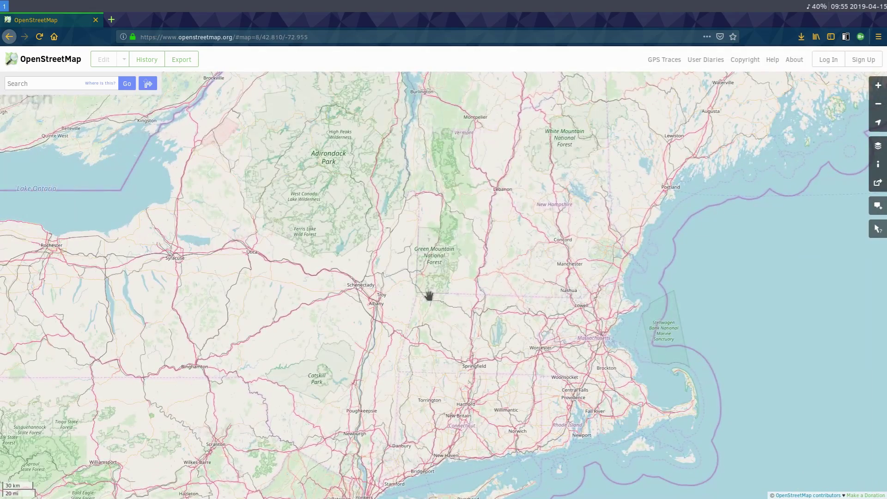
pyautogui.scroll(-1, 428, 296)
pyautogui.moveTo(328, 363); pyautogui.dragTo(513, 283)
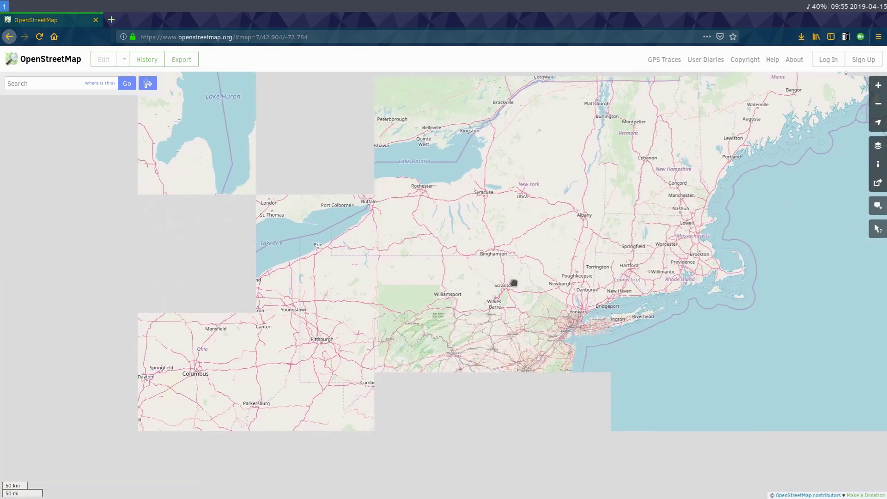
pyautogui.scroll(-1, 289, 367)
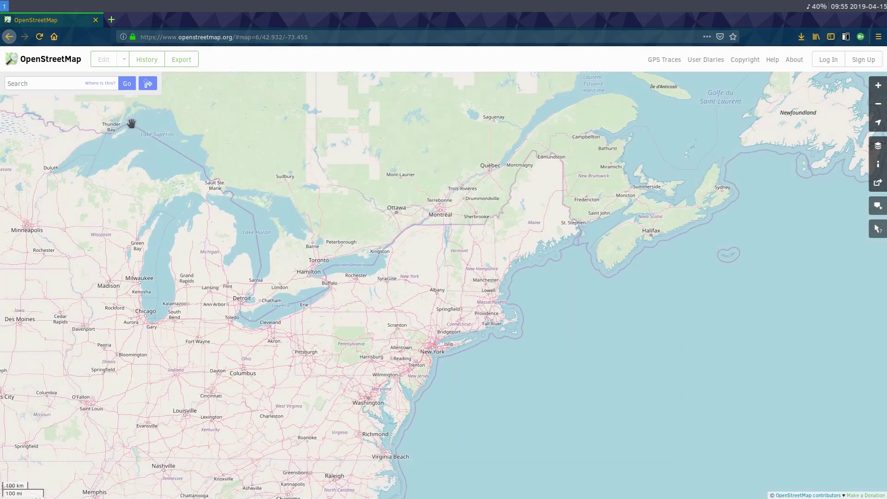
# Examine the map across the Atlantic Ocean to North Africa, from Chad and Niger up to Egypt
pyautogui.moveTo(598, 261); pyautogui.dragTo(362, 262)
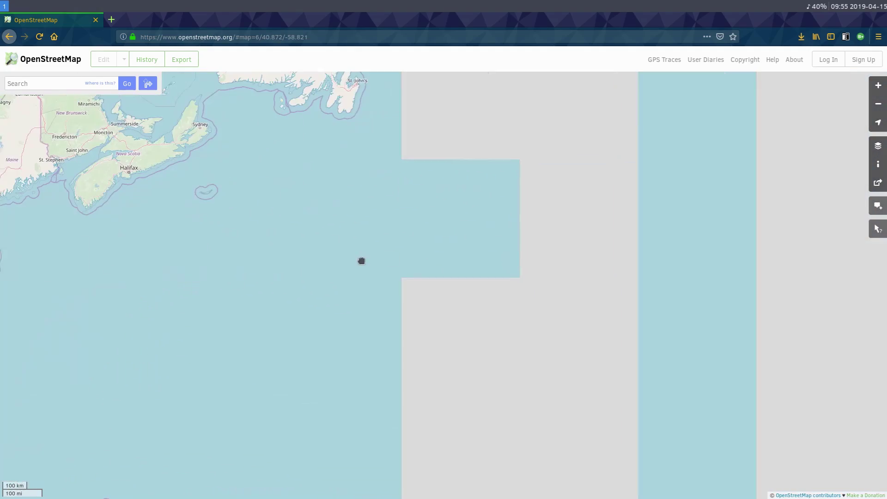
pyautogui.scroll(-2, 523, 284)
pyautogui.moveTo(636, 321); pyautogui.dragTo(534, 310)
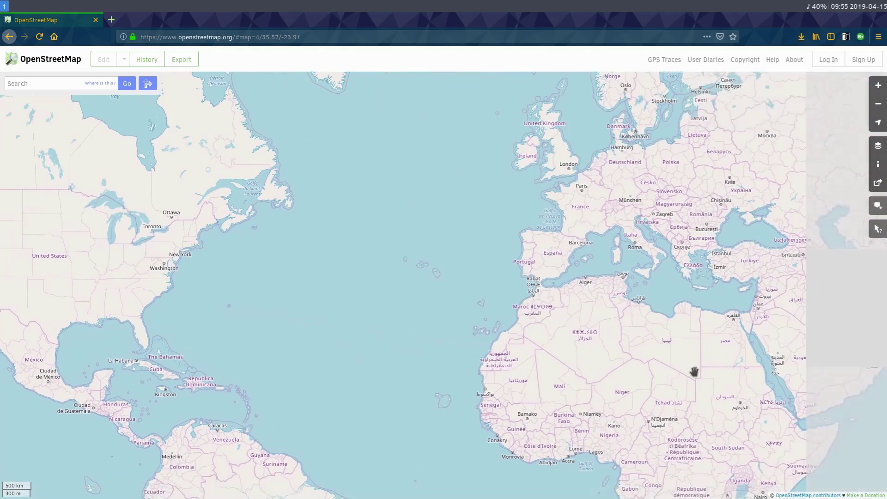
pyautogui.moveTo(695, 368); pyautogui.dragTo(555, 299)
pyautogui.scroll(2, 535, 337)
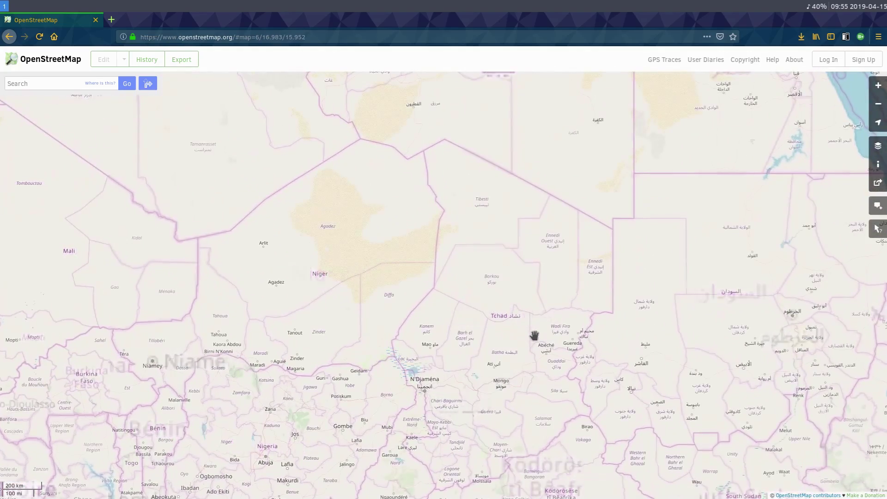
pyautogui.moveTo(663, 251); pyautogui.dragTo(491, 475)
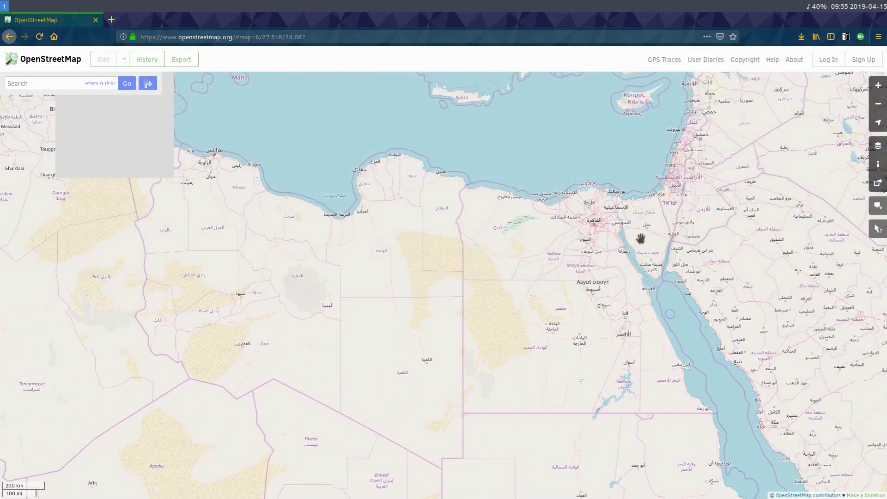
# Examine Amman down to street level around Husni Fareez Street and Ahmad Shawqi Street
pyautogui.moveTo(640, 237); pyautogui.dragTo(540, 323)
pyautogui.scroll(3, 625, 291)
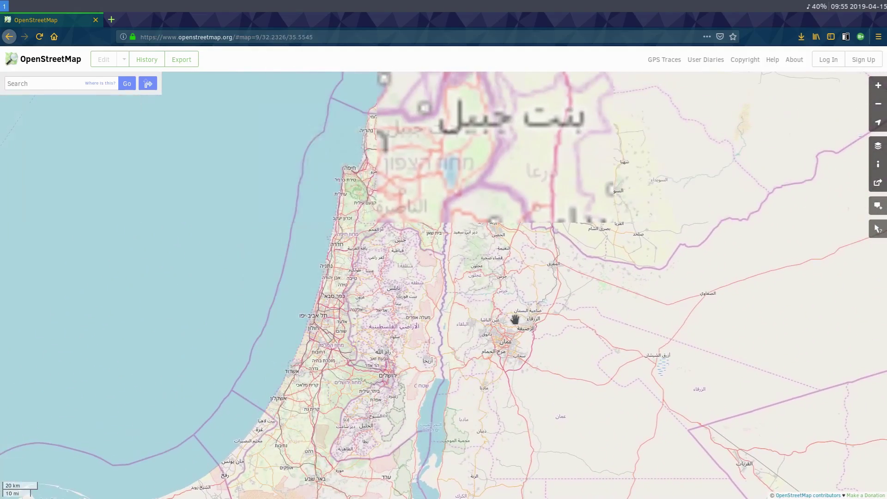
pyautogui.scroll(3, 515, 319)
pyautogui.scroll(3, 486, 347)
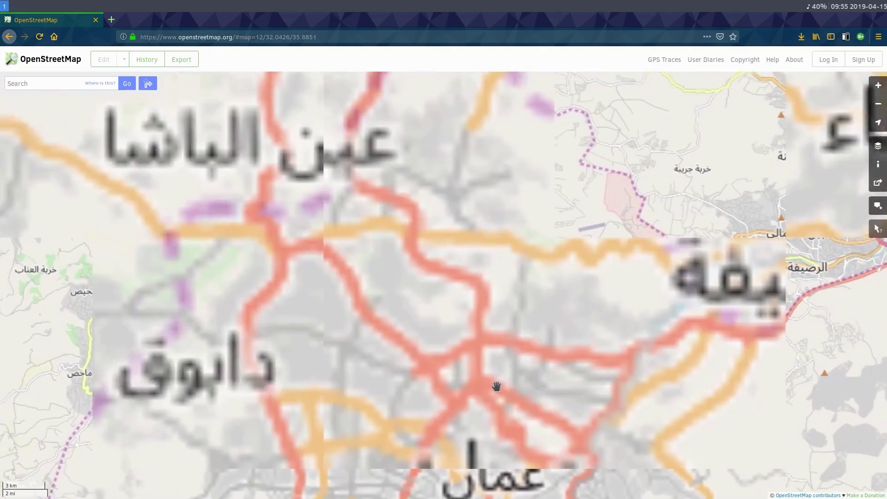
pyautogui.moveTo(509, 432); pyautogui.dragTo(469, 341)
pyautogui.scroll(4, 470, 341)
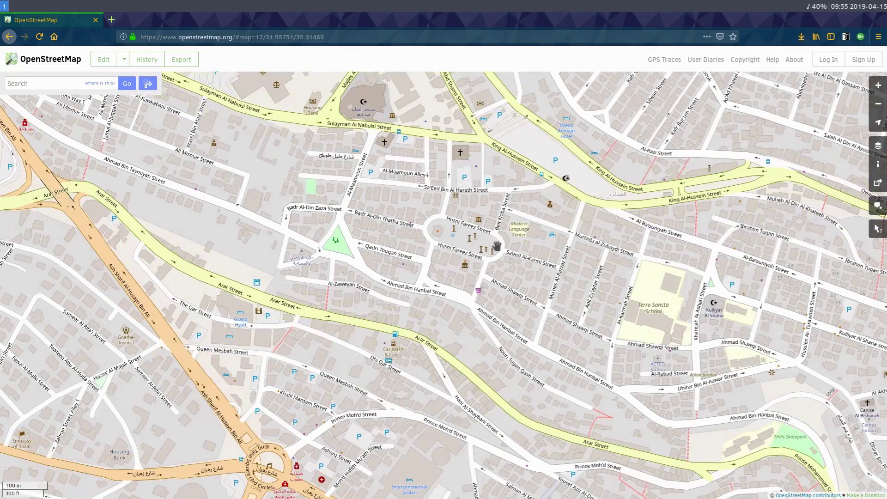
pyautogui.scroll(1, 470, 231)
pyautogui.scroll(1, 470, 231)
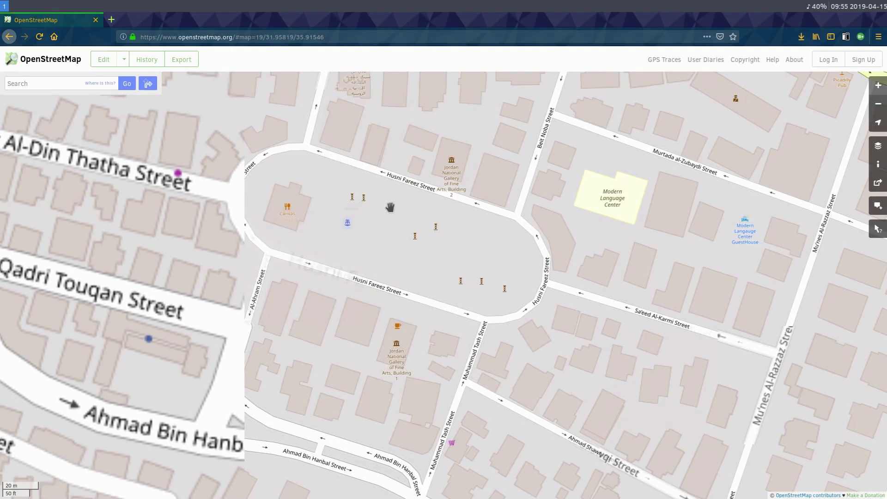
pyautogui.moveTo(743, 368); pyautogui.dragTo(471, 256)
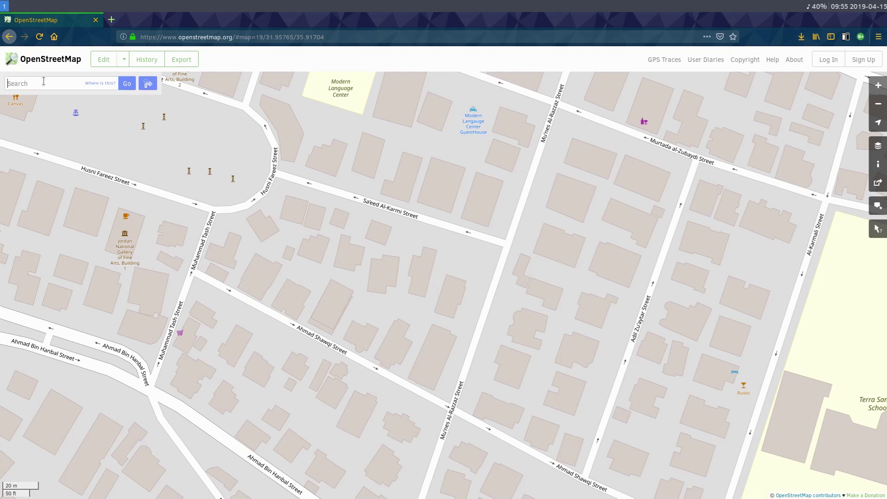
# Search the map for "hawaii", look over the Hawaiian islands and close the search results
pyautogui.press('Return')
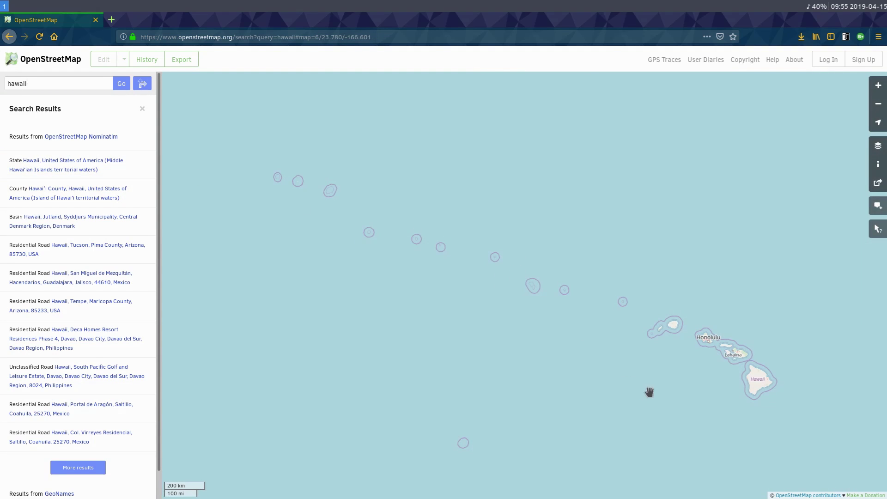
pyautogui.scroll(2, 685, 372)
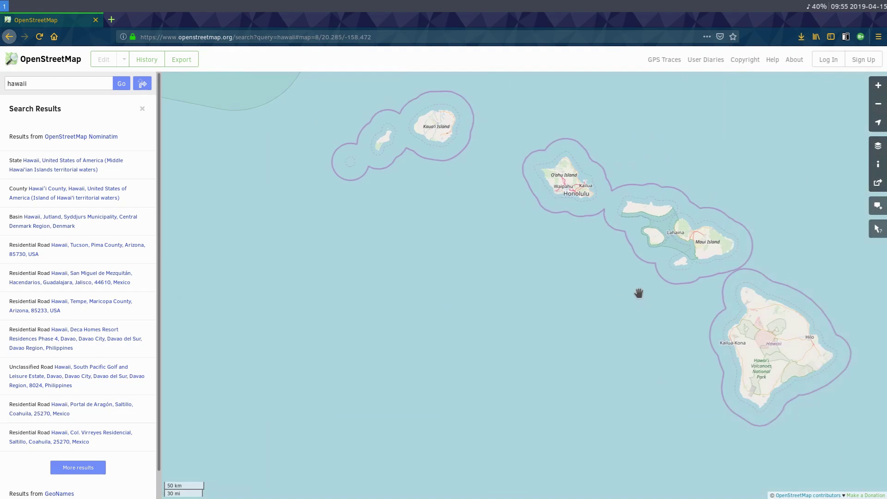
pyautogui.moveTo(631, 305); pyautogui.dragTo(541, 284)
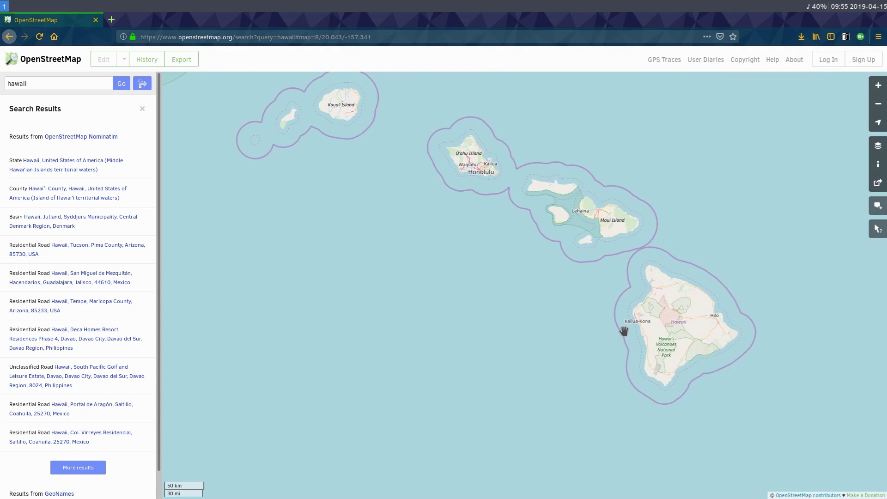
pyautogui.scroll(2, 624, 331)
pyautogui.moveTo(693, 263); pyautogui.dragTo(584, 265)
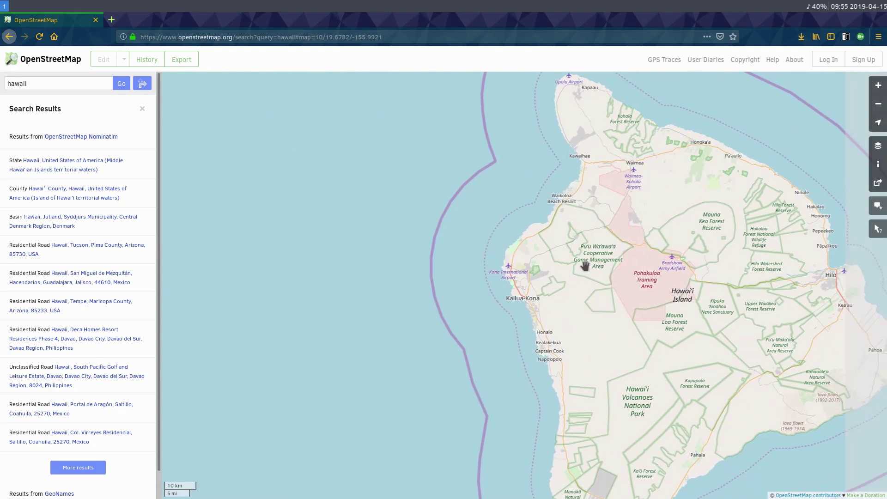
pyautogui.scroll(-3, 585, 265)
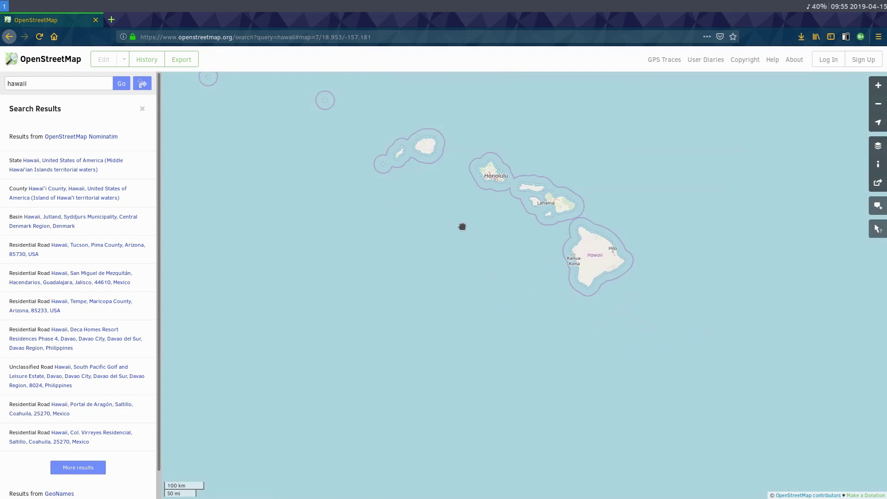
pyautogui.moveTo(462, 226); pyautogui.dragTo(461, 238)
pyautogui.scroll(1, 498, 198)
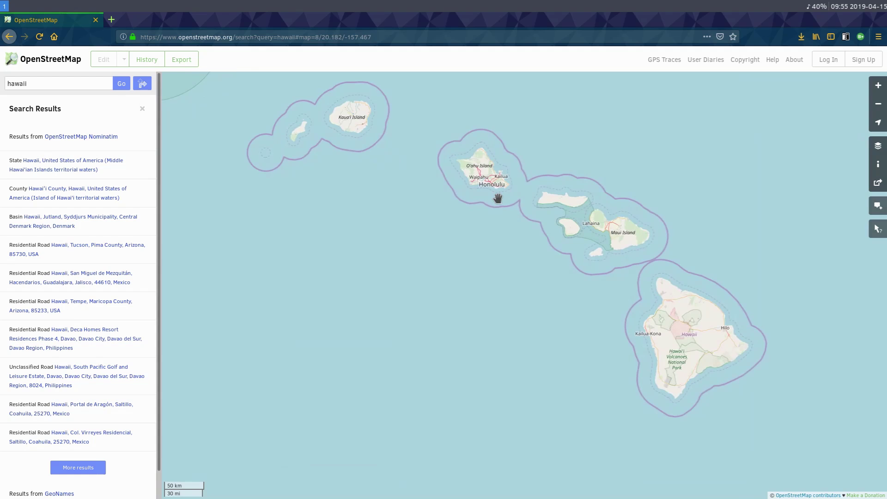
pyautogui.click(142, 109)
# Examine the northwest coast of Hawai'i Island in detail around Waikoloa Beach Resort and Mauna Lani Resort
pyautogui.scroll(1, 614, 282)
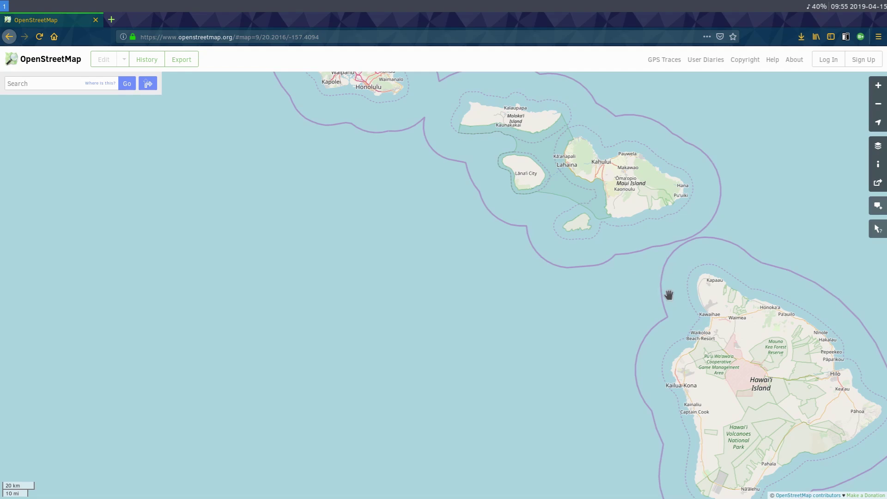
pyautogui.moveTo(669, 295); pyautogui.dragTo(596, 288)
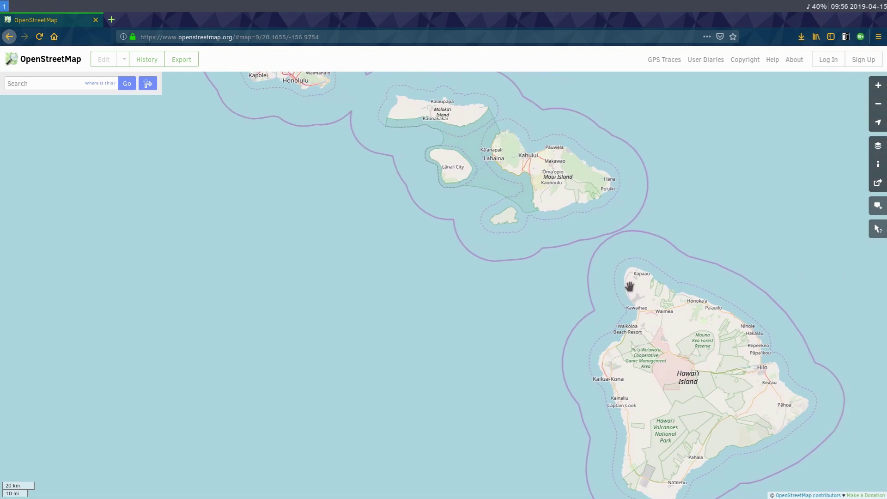
pyautogui.scroll(2, 661, 374)
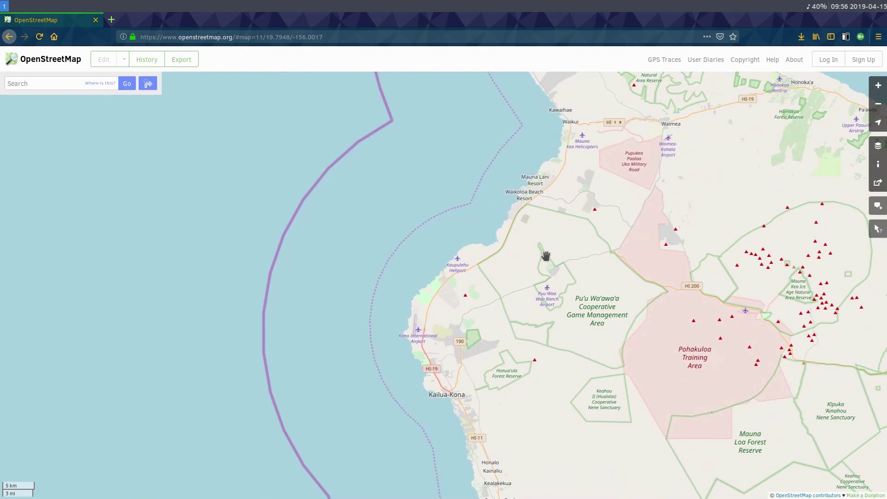
pyautogui.moveTo(549, 373); pyautogui.dragTo(597, 269)
pyautogui.moveTo(534, 205); pyautogui.dragTo(545, 304)
pyautogui.scroll(2, 630, 185)
pyautogui.scroll(3, 629, 185)
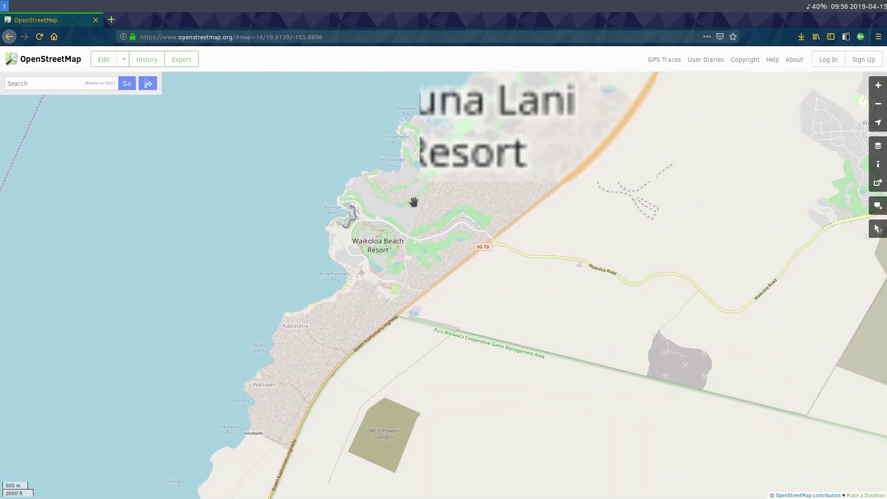
pyautogui.moveTo(414, 202); pyautogui.dragTo(500, 301)
pyautogui.scroll(2, 500, 300)
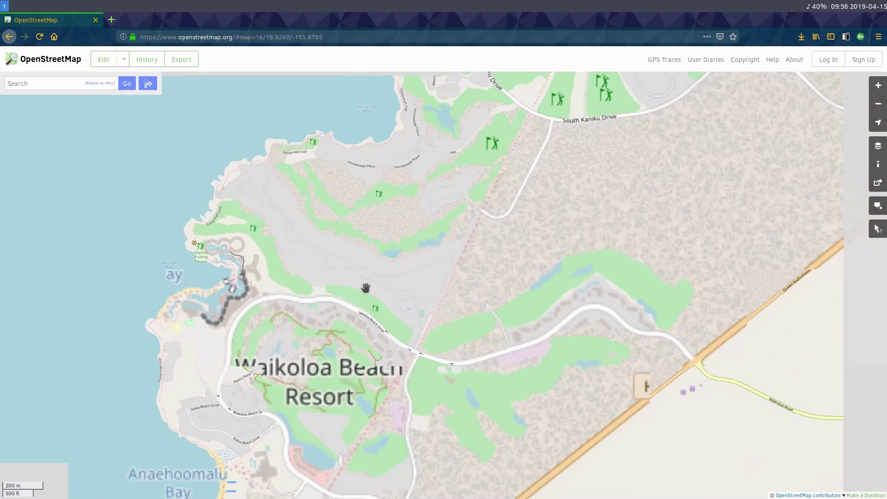
pyautogui.scroll(-1, 366, 291)
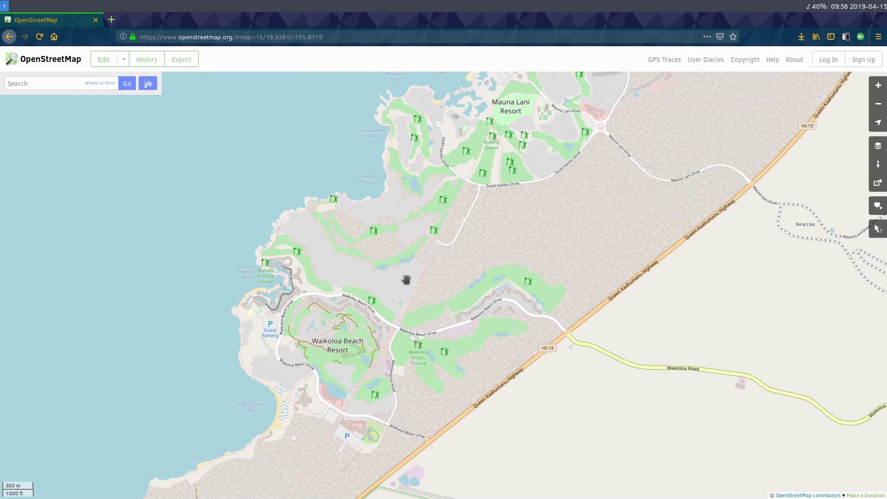
pyautogui.scroll(1, 407, 281)
pyautogui.scroll(-1, 366, 243)
pyautogui.scroll(-1, 481, 193)
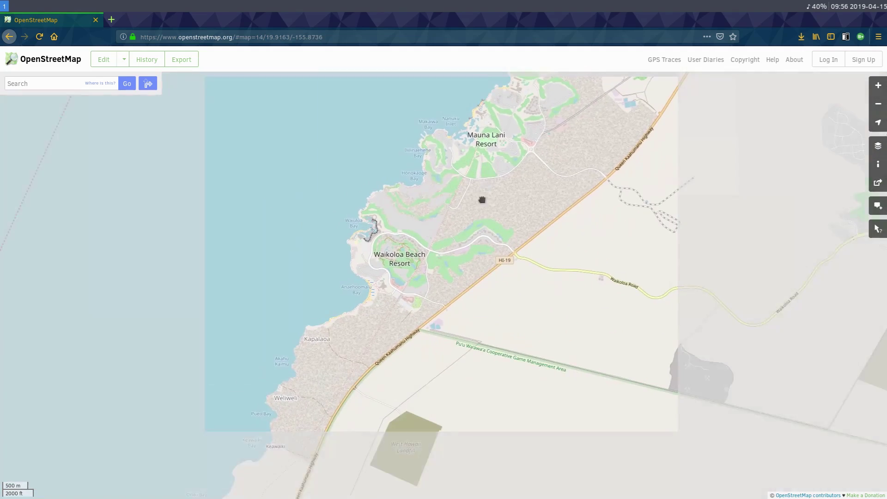
# Open the sharing options for the map of the Kailua-Kona coast and choose the short link format
pyautogui.scroll(-2, 482, 200)
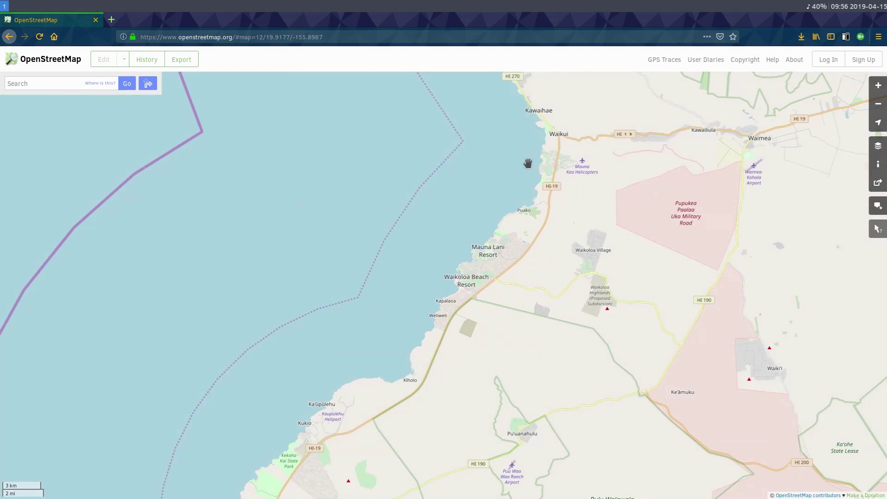
pyautogui.moveTo(528, 163); pyautogui.dragTo(458, 267)
pyautogui.scroll(-1, 477, 252)
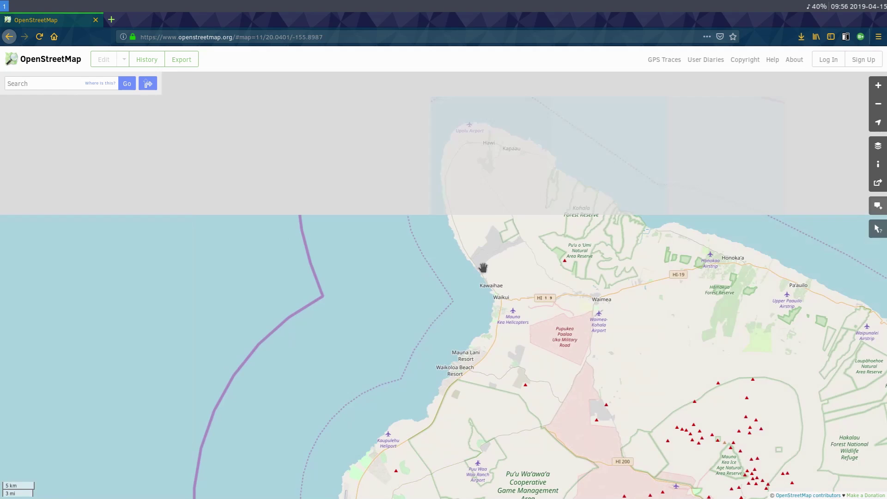
pyautogui.scroll(2, 429, 386)
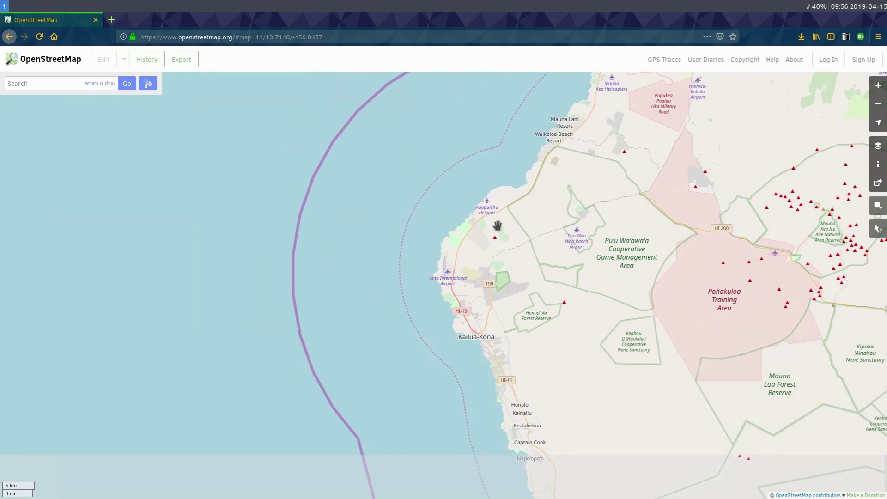
pyautogui.moveTo(421, 252); pyautogui.dragTo(357, 161)
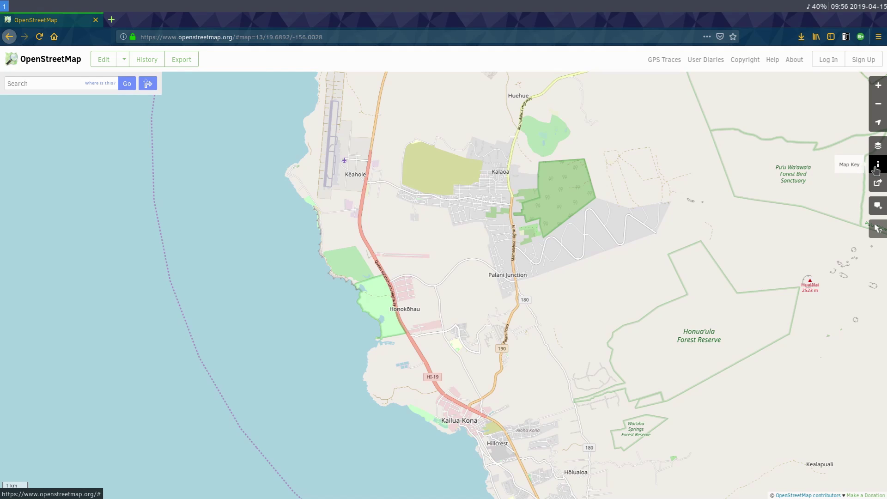
pyautogui.click(877, 184)
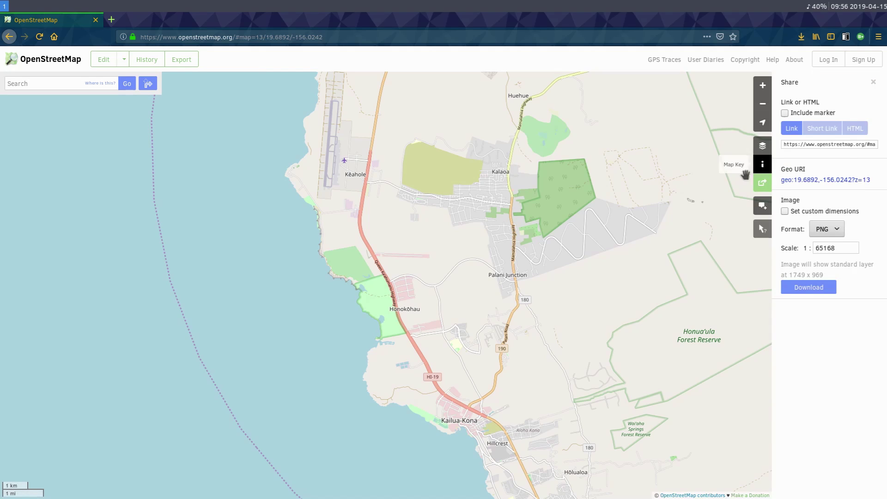
pyautogui.click(821, 133)
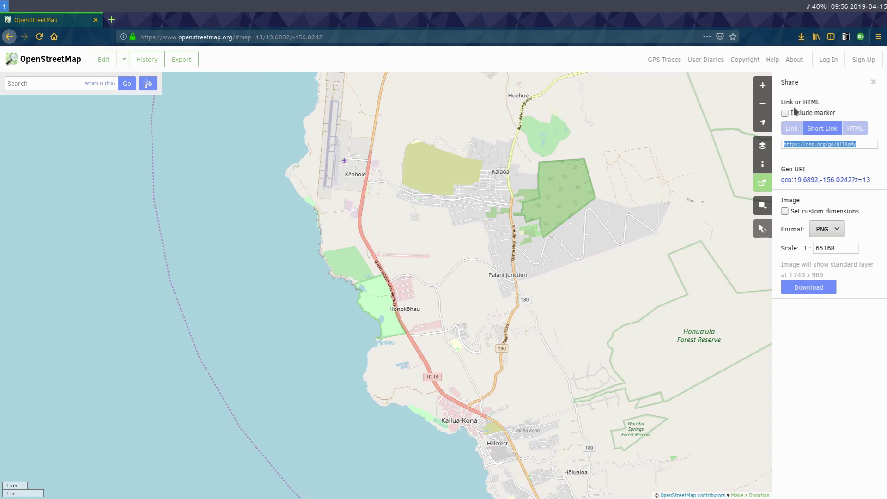
# Include a marker in the shared map, place it at Hillcrest near Kailua-Kona, and select the short link
pyautogui.click(793, 112)
pyautogui.moveTo(388, 273)
pyautogui.mouseDown()
pyautogui.moveTo(508, 250)
pyautogui.moveTo(514, 226)
pyautogui.moveTo(494, 361)
pyautogui.moveTo(497, 457)
pyautogui.mouseUp()
pyautogui.click(807, 146)
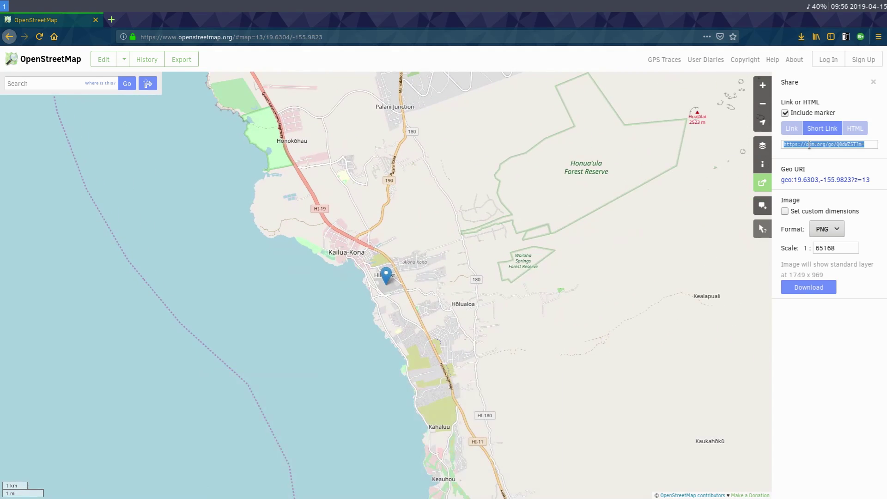
# Remove the marker from the shared map and set the exported image format to SVG
pyautogui.rightClick(809, 146)
pyautogui.click(760, 262)
pyautogui.click(788, 113)
pyautogui.moveTo(262, 223); pyautogui.dragTo(390, 320)
pyautogui.scroll(-1, 473, 256)
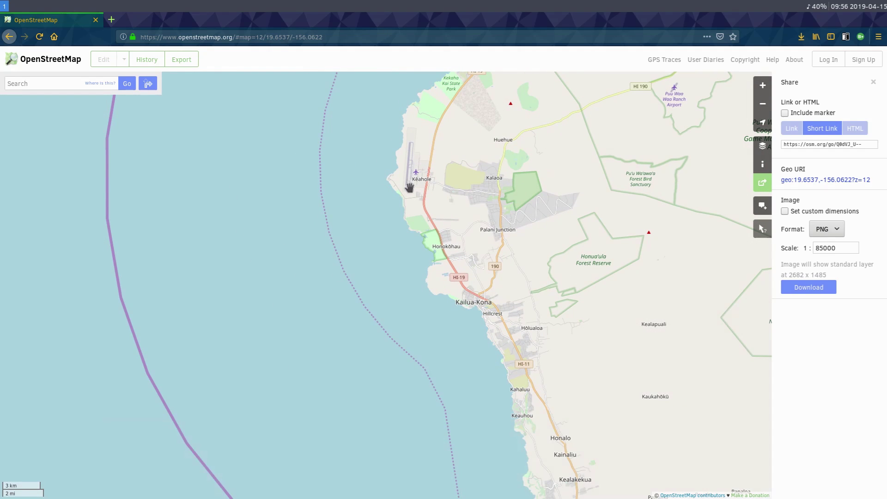
pyautogui.click(820, 230)
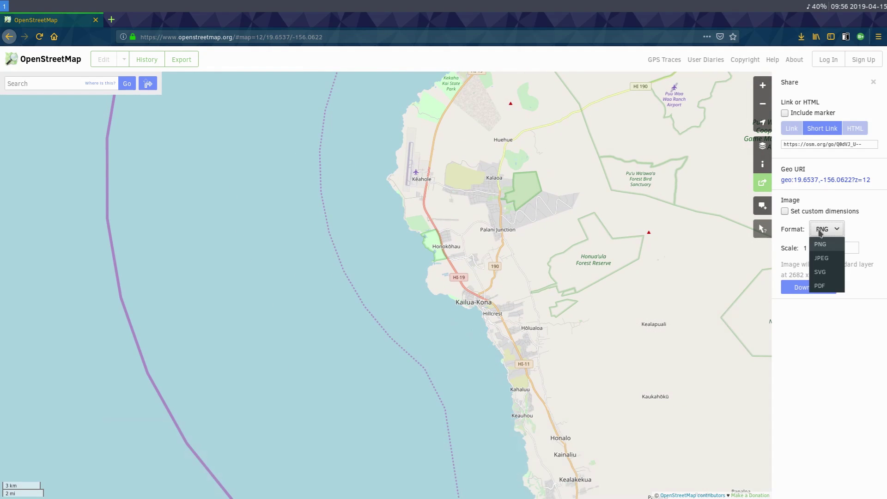
pyautogui.click(820, 272)
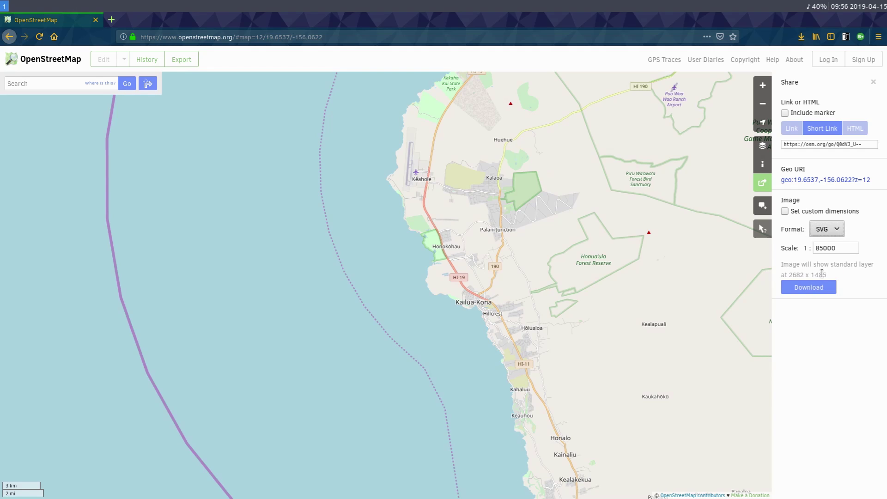
# Give the image custom dimensions of about 1023 x 1217, framing the coast from Keāhole past Kailua-Kona to Kealakekua
pyautogui.click(785, 212)
pyautogui.moveTo(442, 260); pyautogui.dragTo(423, 259)
pyautogui.moveTo(598, 156); pyautogui.dragTo(600, 130)
pyautogui.scroll(1, 599, 129)
pyautogui.scroll(-1, 308, 293)
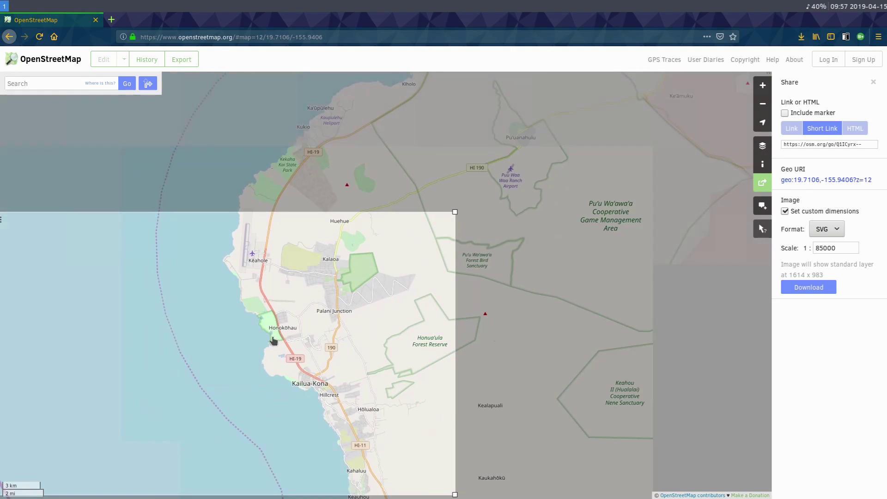
pyautogui.moveTo(243, 366); pyautogui.dragTo(442, 229)
pyautogui.moveTo(192, 362); pyautogui.dragTo(362, 424)
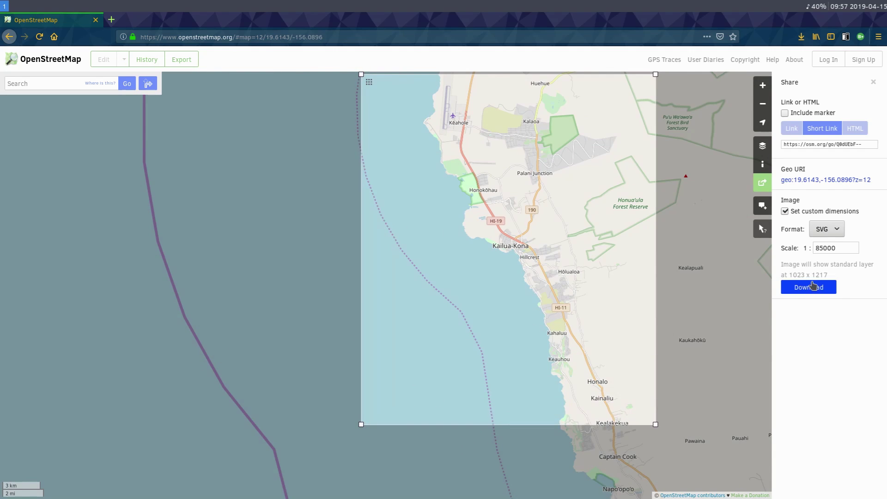
# Set the image scale to 1 : 47500 and dismiss the file saving dialog
pyautogui.doubleClick(832, 248)
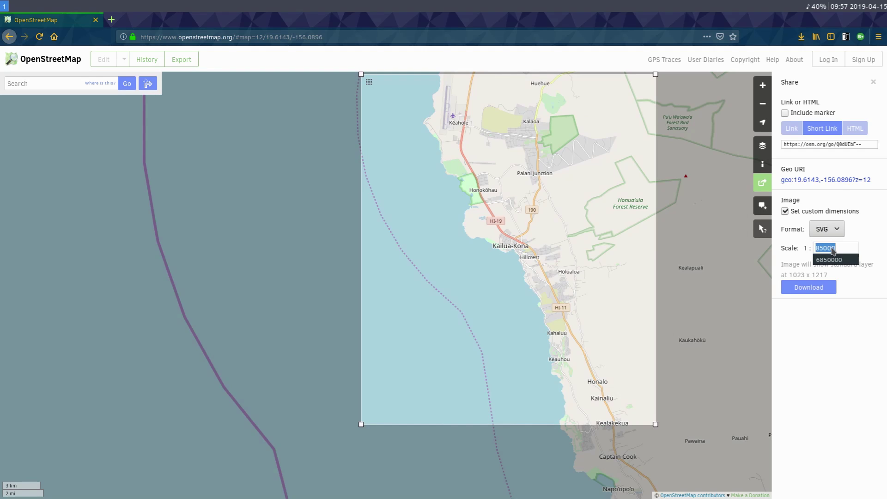
pyautogui.write('47500')
pyautogui.press('Return')
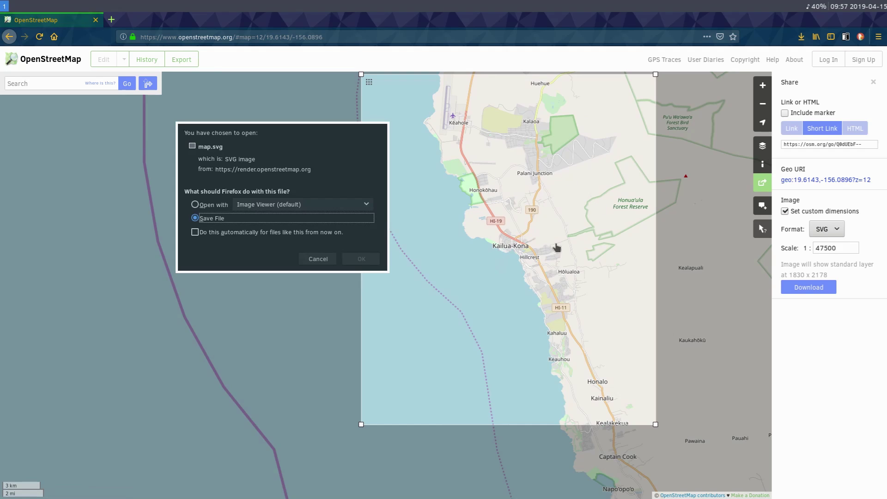
pyautogui.click(313, 262)
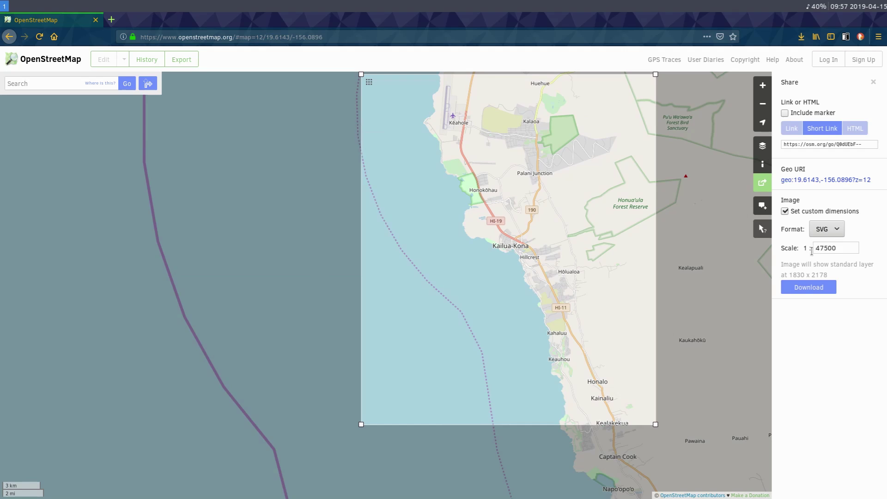
# Download the framed map as an SVG image and save the file to disk
pyautogui.click(826, 250)
pyautogui.click(793, 255)
pyautogui.click(812, 288)
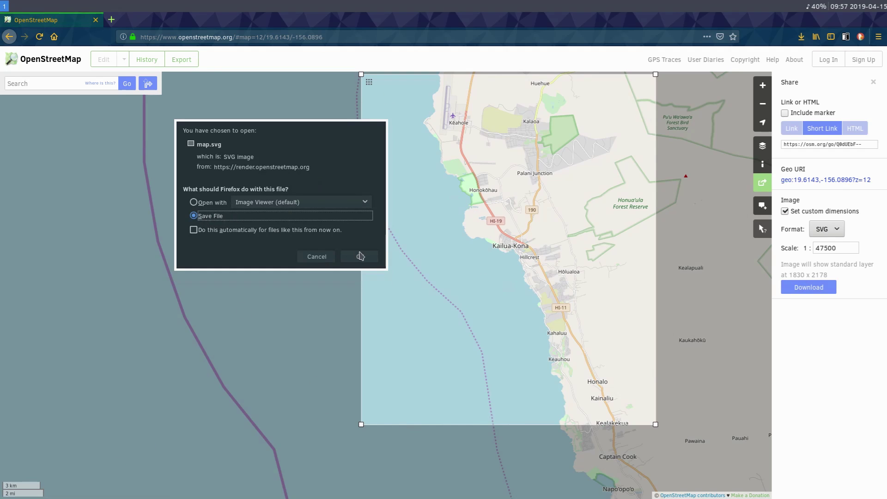
pyautogui.click(360, 256)
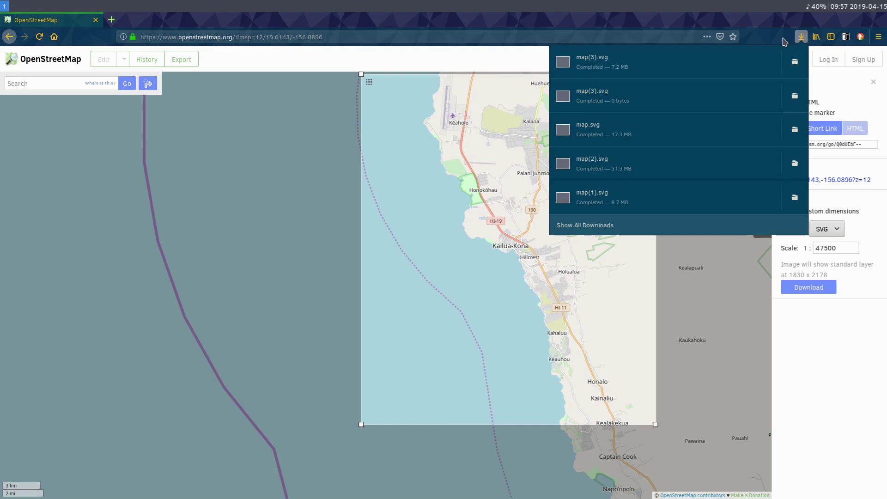
pyautogui.click(438, 207)
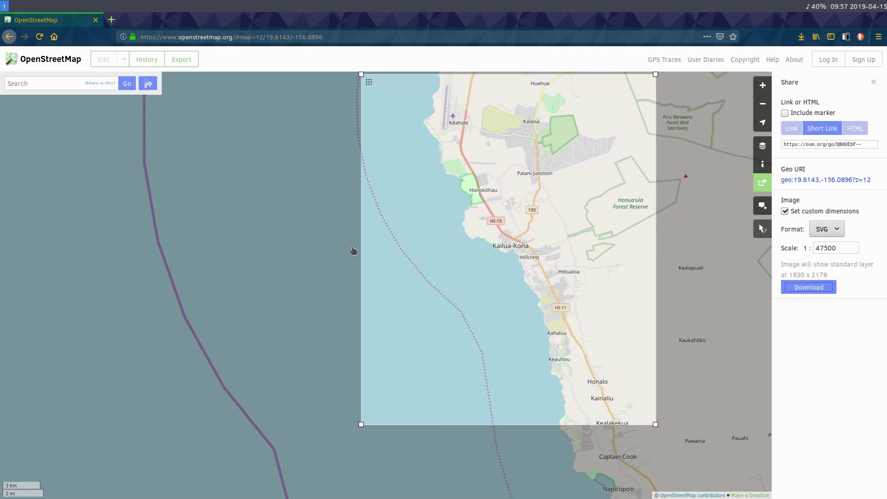
# Switch to the file manager, open map(3).svg from the Downloads folder in Inkscape, and show Inkscape full screen
pyautogui.press('super+e')
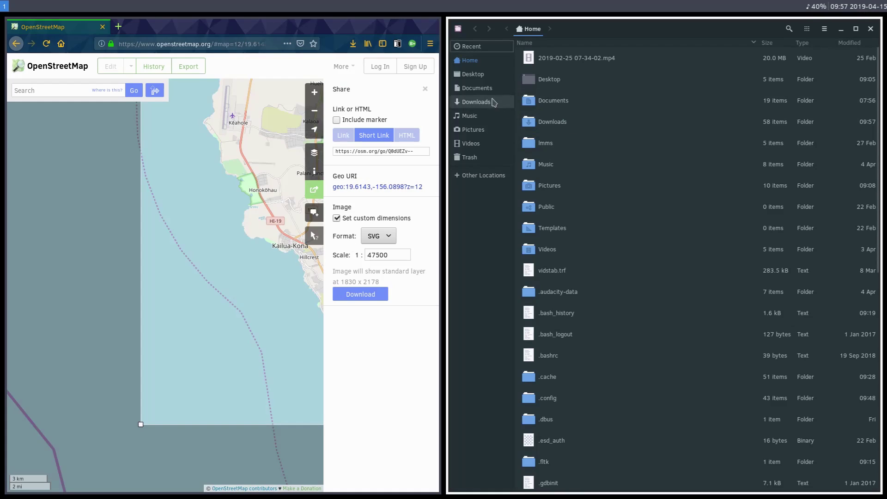
pyautogui.click(478, 108)
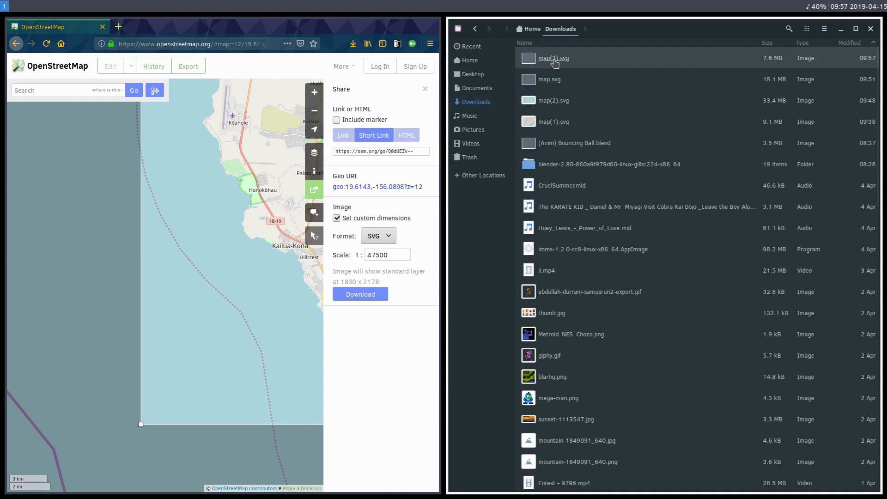
pyautogui.rightClick(556, 62)
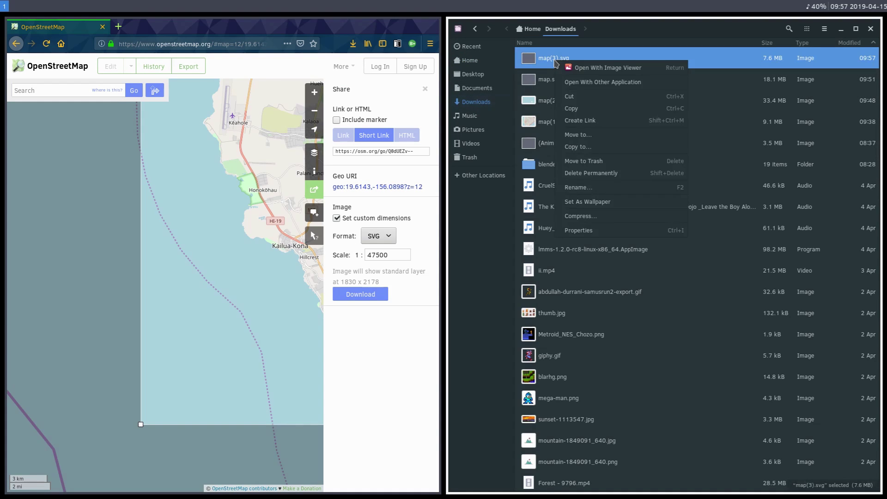
pyautogui.click(592, 83)
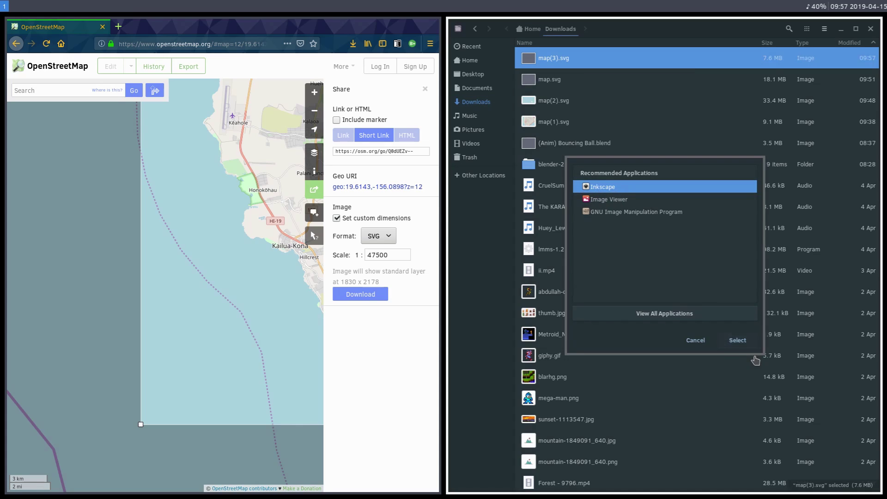
pyautogui.click(738, 340)
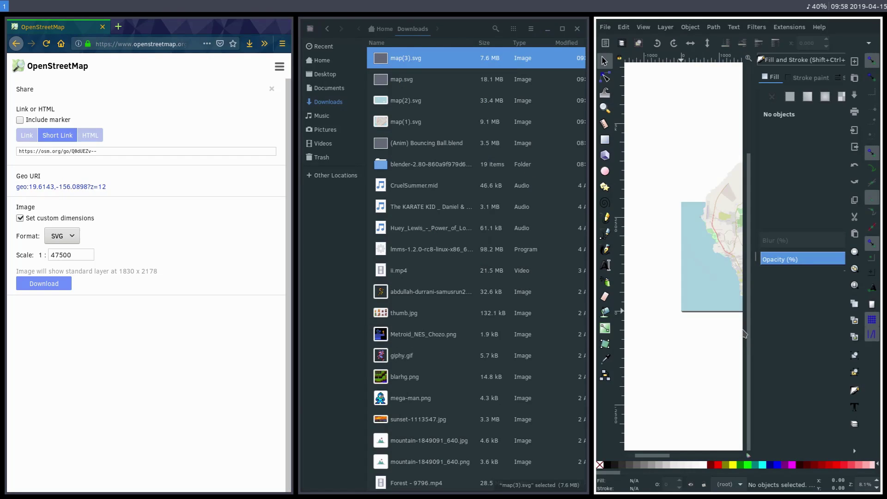
pyautogui.press('super+w')
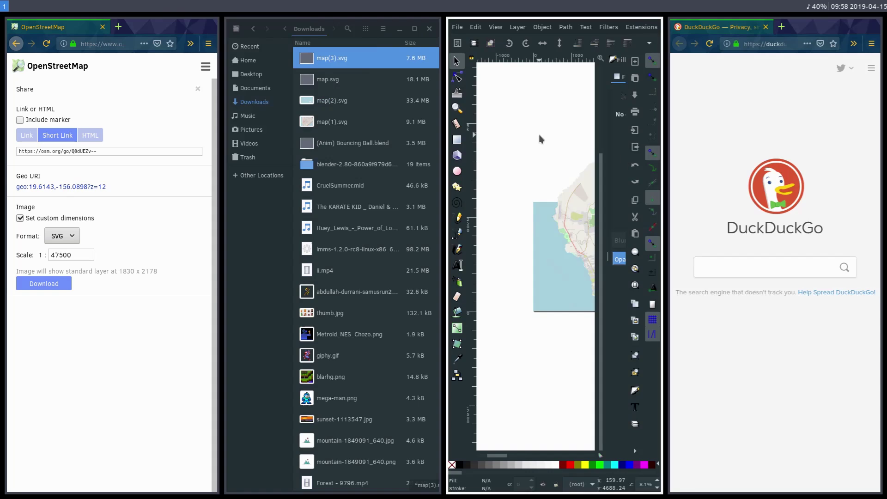
pyautogui.press('super+f')
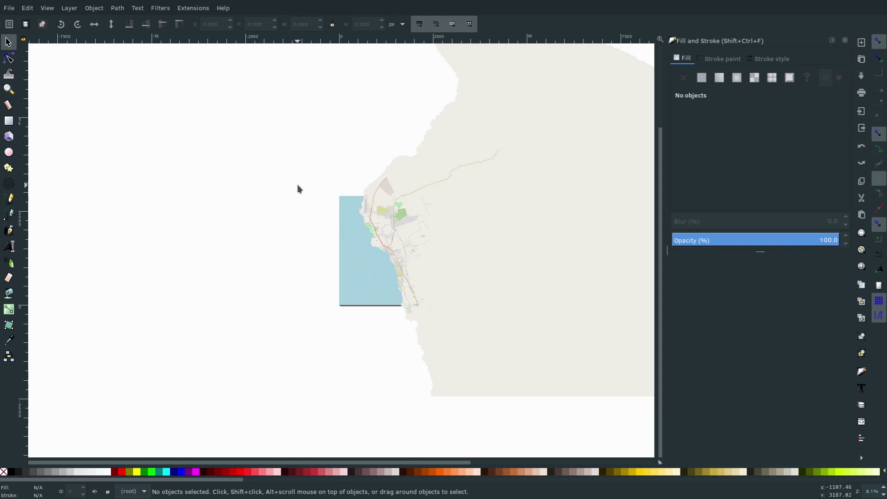
# Look over the whole imported map drawing, from the Kailua-Kona coast to the full outline of the island
pyautogui.scroll(5, 318, 204)
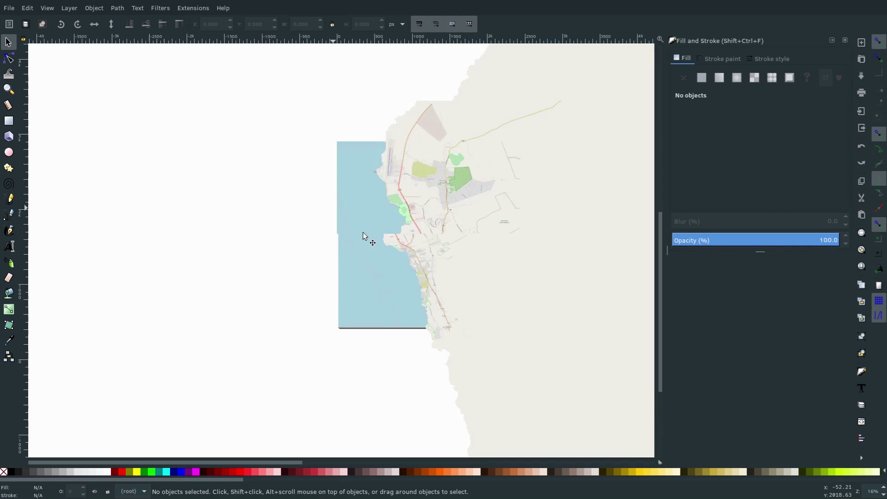
pyautogui.moveTo(547, 180); pyautogui.dragTo(332, 253)
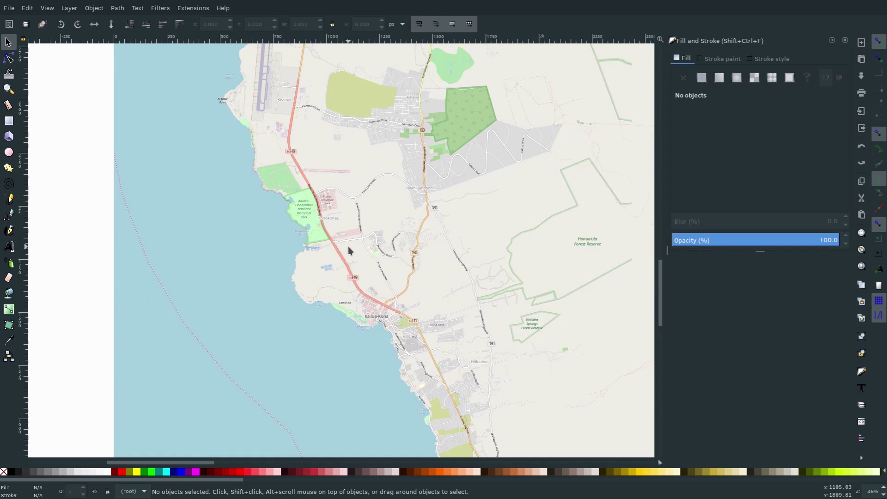
pyautogui.scroll(-6, 348, 246)
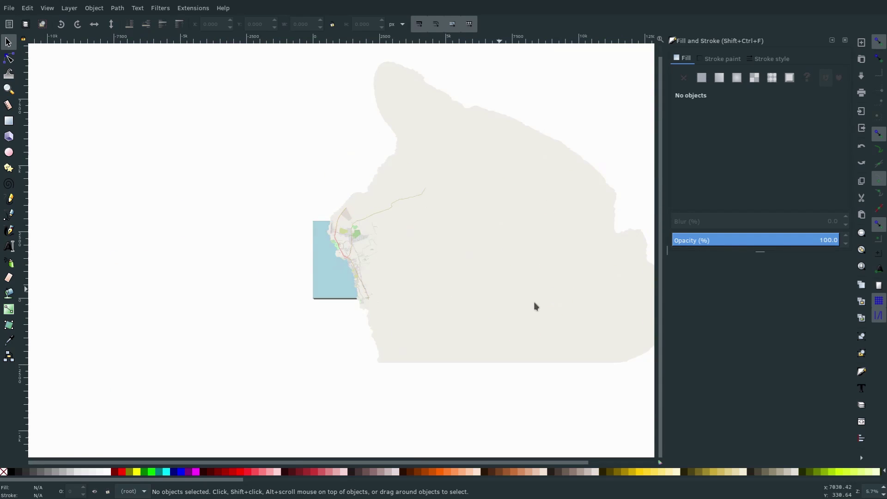
pyautogui.moveTo(553, 295); pyautogui.dragTo(499, 269)
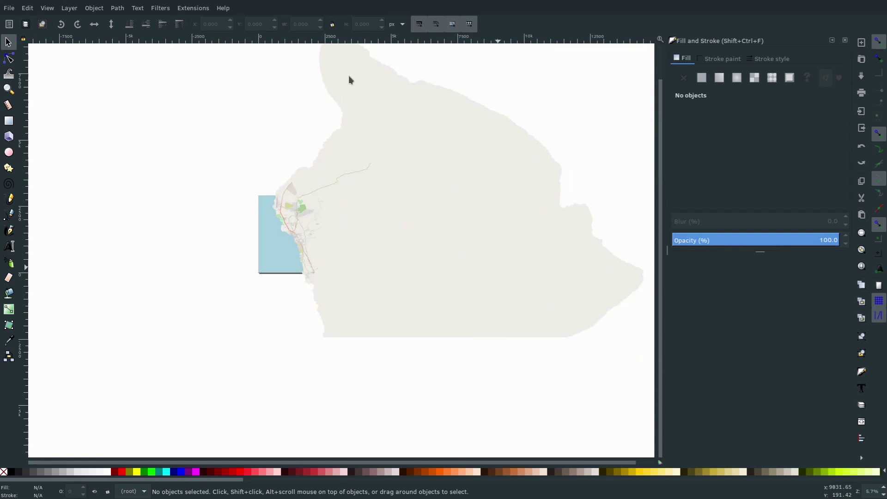
pyautogui.press('-')
pyautogui.press('+')
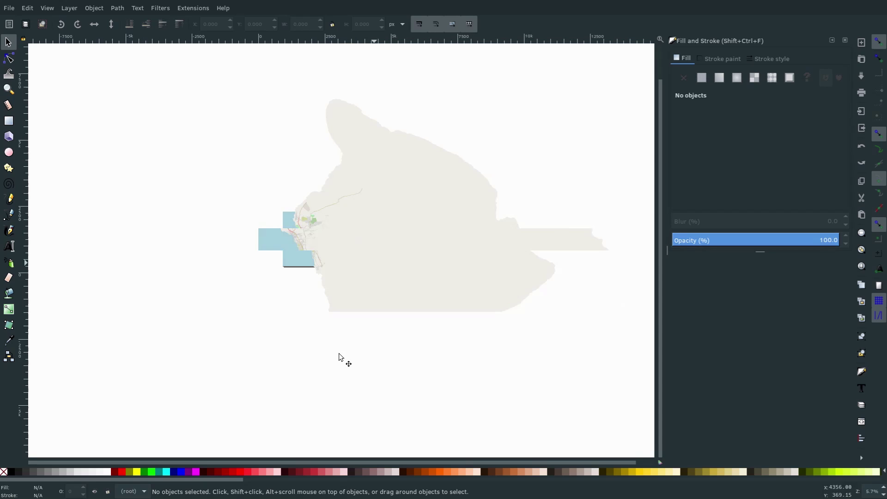
# Examine the vector map in detail around Keāhole Point, the airport and highway HI-19
pyautogui.keyDown('ctrl'); pyautogui.scroll(5, 319, 214); pyautogui.keyUp('ctrl')
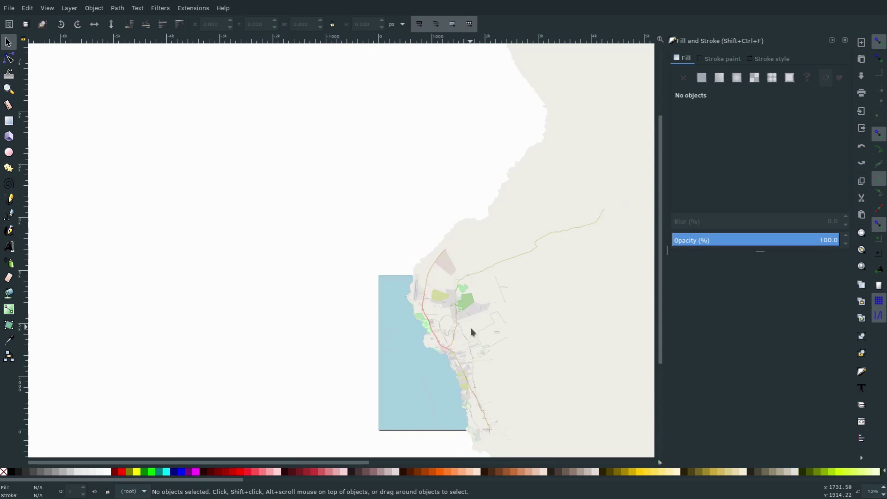
pyautogui.keyDown('ctrl'); pyautogui.scroll(1, 392, 267); pyautogui.keyUp('ctrl')
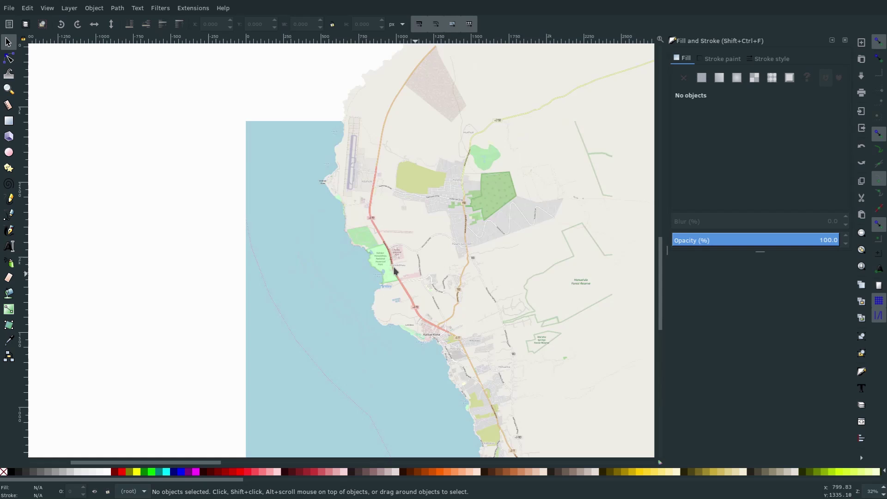
pyautogui.press('+')
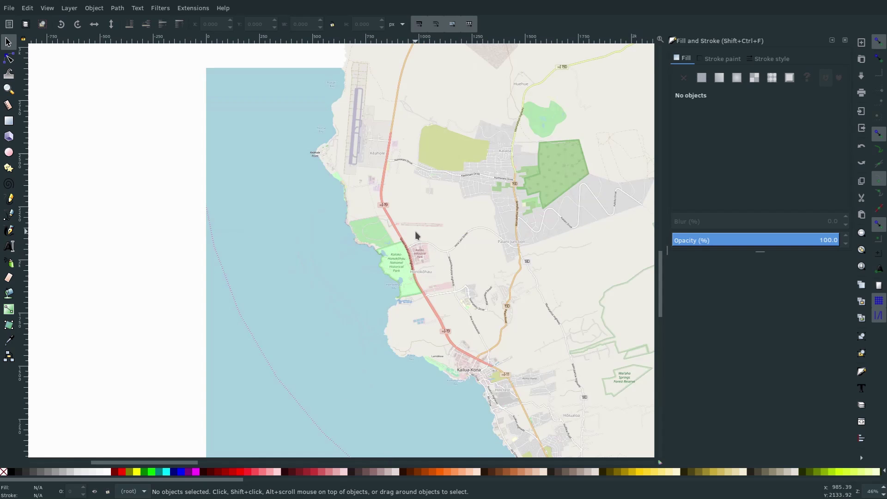
pyautogui.keyDown('ctrl'); pyautogui.scroll(3, 415, 233); pyautogui.keyUp('ctrl')
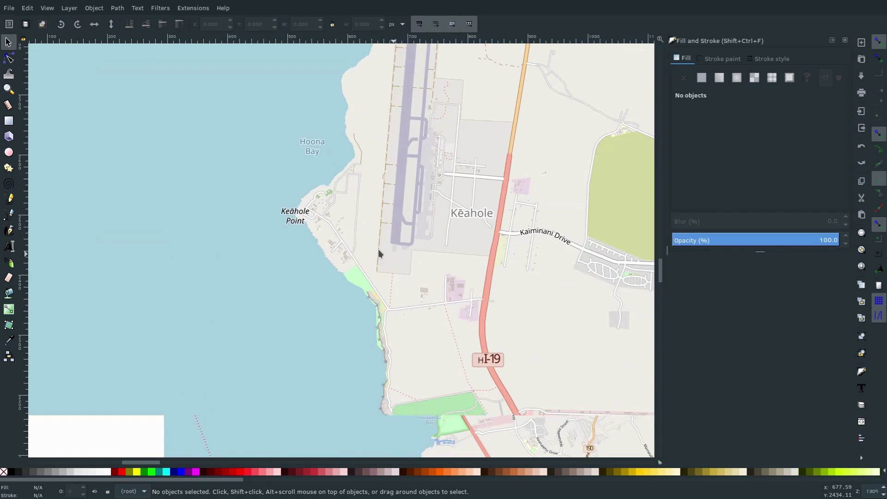
pyautogui.moveTo(505, 300); pyautogui.dragTo(413, 247)
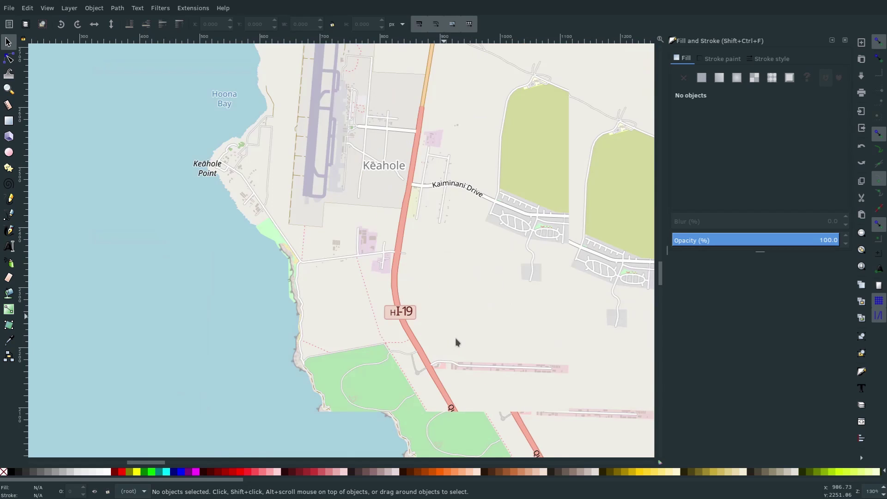
pyautogui.moveTo(444, 317); pyautogui.dragTo(358, 254)
pyautogui.scroll(-5, 373, 293)
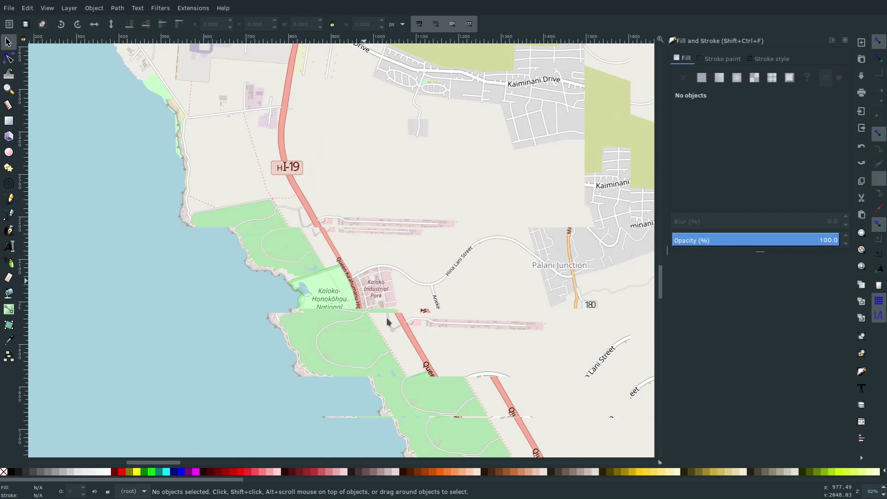
pyautogui.keyDown('ctrl'); pyautogui.scroll(-2, 387, 317); pyautogui.keyUp('ctrl')
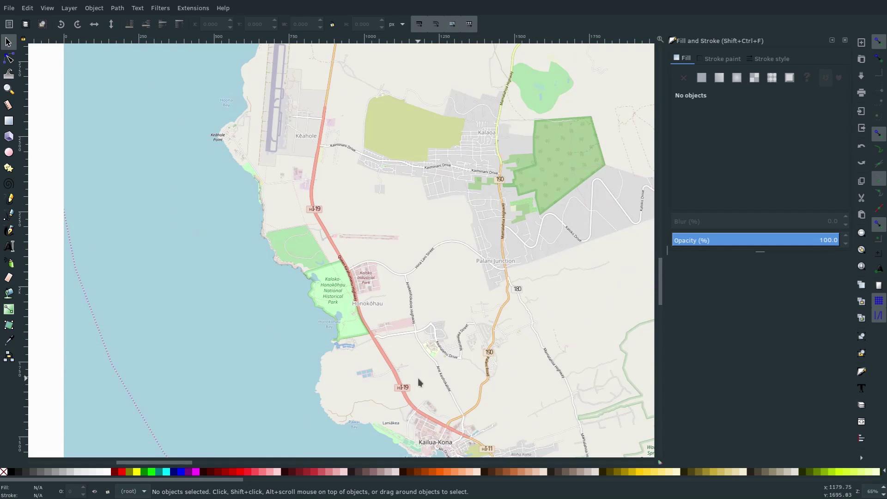
# Examine the streets, buildings and labels of the vector map around Kailua-Kona and Kamakahonu Bay
pyautogui.scroll(-3, 418, 378)
pyautogui.hscroll(3, 418, 378)
pyautogui.scroll(-3, 329, 384)
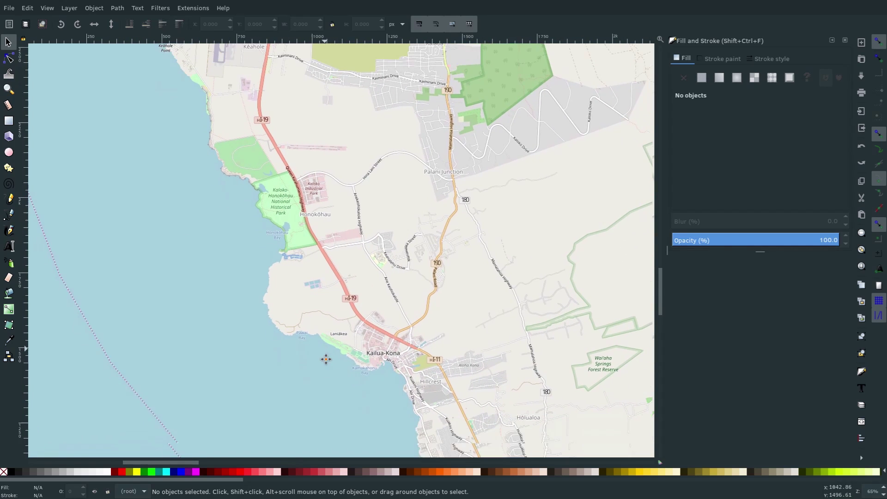
pyautogui.scroll(-3, 350, 376)
pyautogui.hscroll(1, 350, 377)
pyautogui.keyDown('ctrl'); pyautogui.scroll(3, 337, 326); pyautogui.keyUp('ctrl')
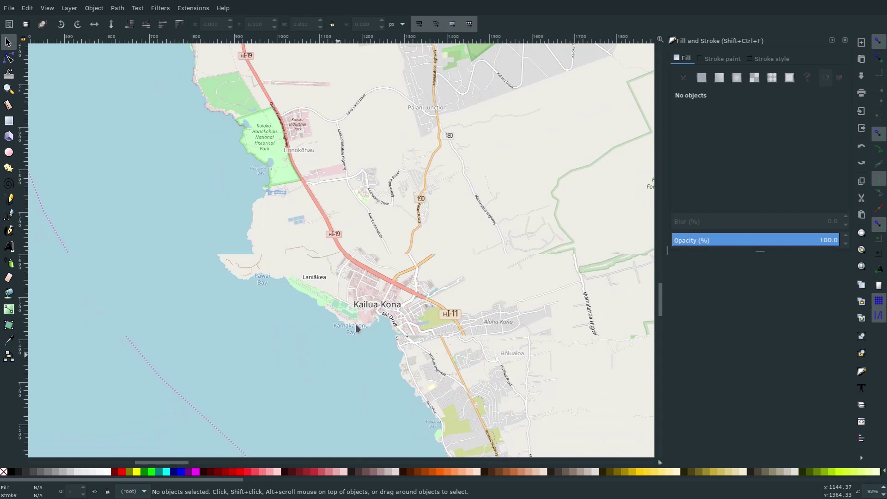
pyautogui.keyDown('ctrl'); pyautogui.scroll(1, 373, 327); pyautogui.keyUp('ctrl')
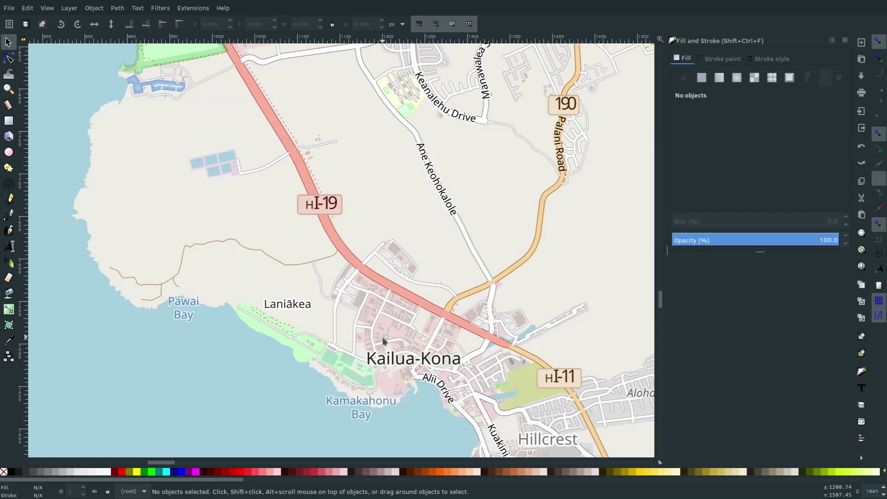
pyautogui.scroll(-5, 380, 288)
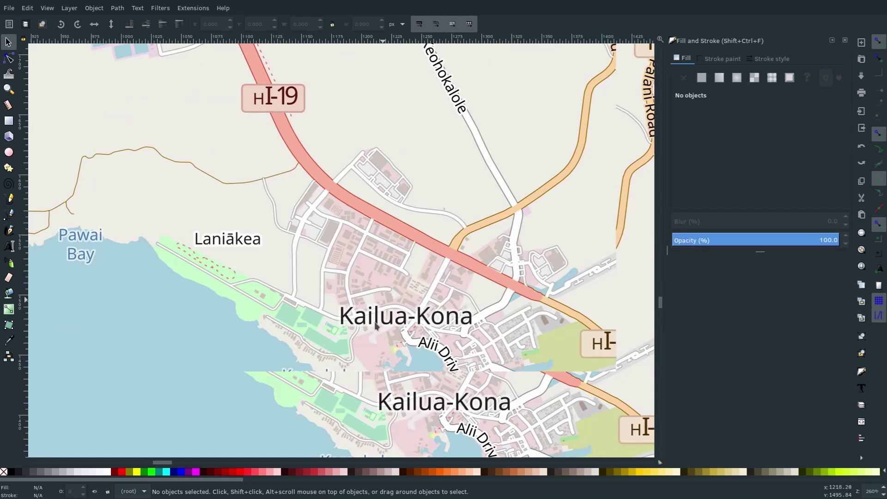
pyautogui.keyDown('ctrl'); pyautogui.scroll(1, 396, 310); pyautogui.keyUp('ctrl')
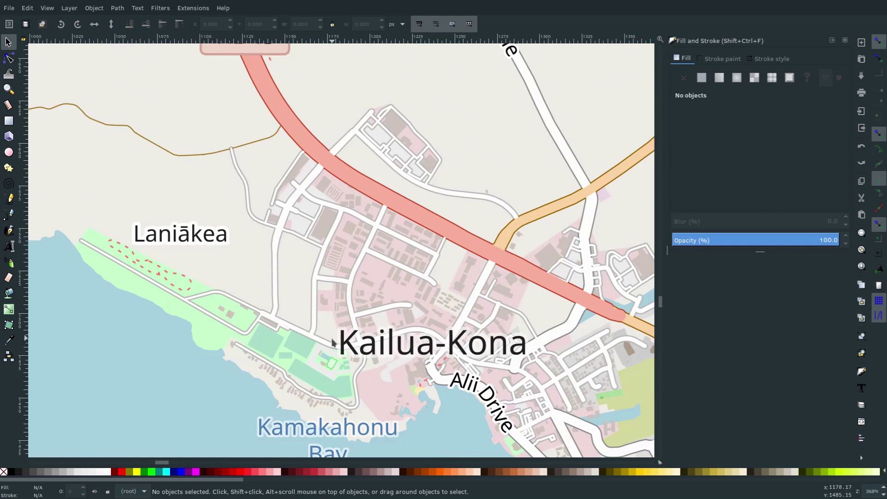
# Enter the map group and fill the small building just above the "Kailua-Kona" label with red
pyautogui.doubleClick(364, 322)
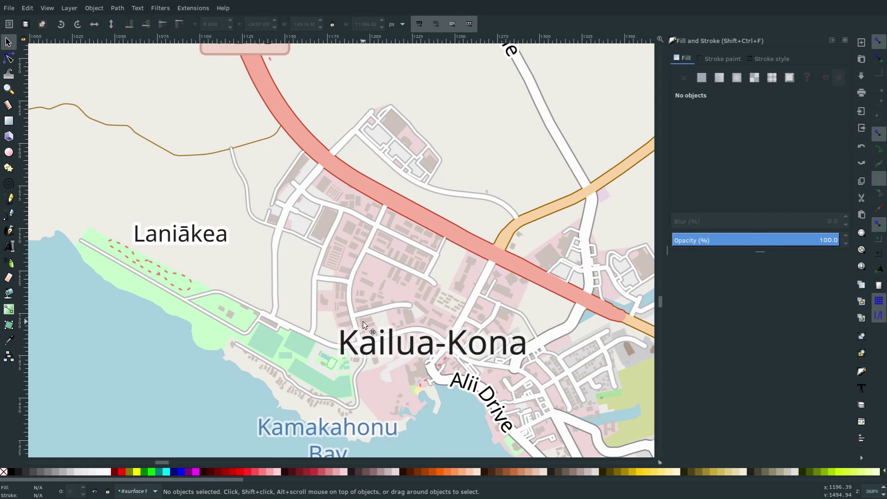
pyautogui.click(365, 325)
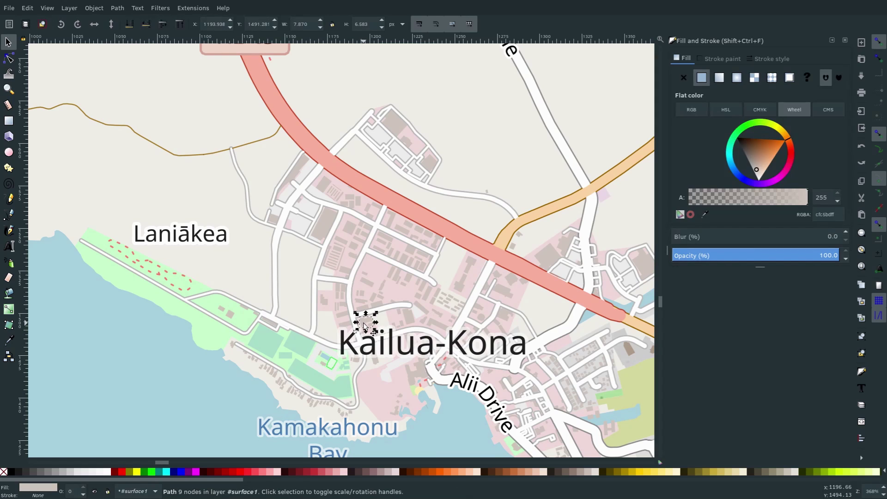
pyautogui.click(240, 472)
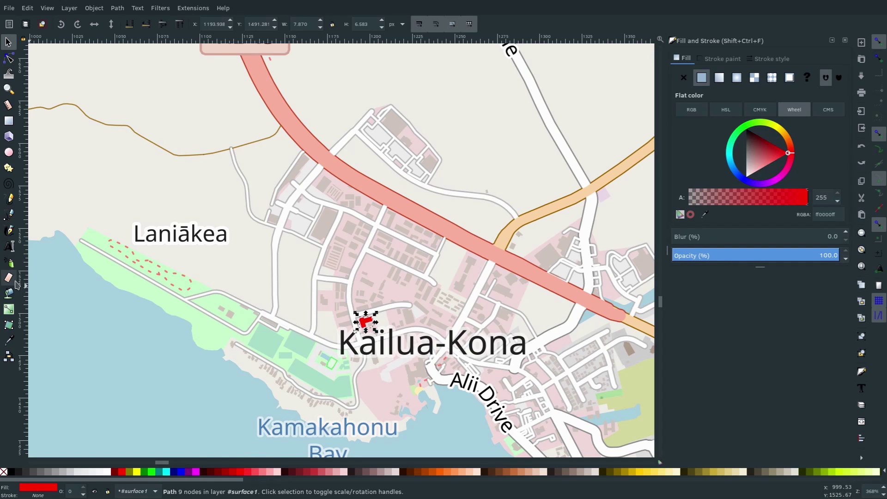
# Draw a red calligraphic arrow pointing at the red building above the "Kailua-Kona" label, and switch to the Text tool
pyautogui.click(9, 231)
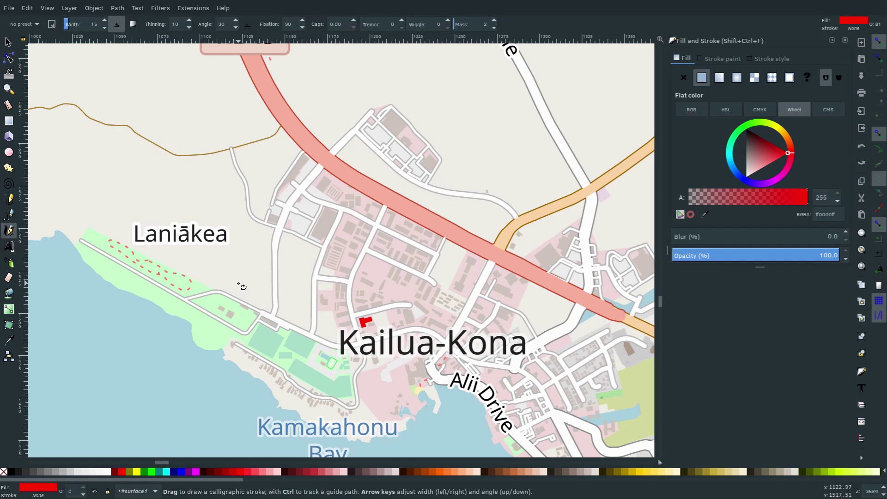
pyautogui.moveTo(237, 282)
pyautogui.mouseDown()
pyautogui.moveTo(282, 290)
pyautogui.moveTo(346, 324)
pyautogui.mouseUp()
pyautogui.moveTo(310, 264)
pyautogui.mouseDown()
pyautogui.moveTo(308, 331)
pyautogui.moveTo(261, 347)
pyautogui.mouseUp()
pyautogui.click(9, 246)
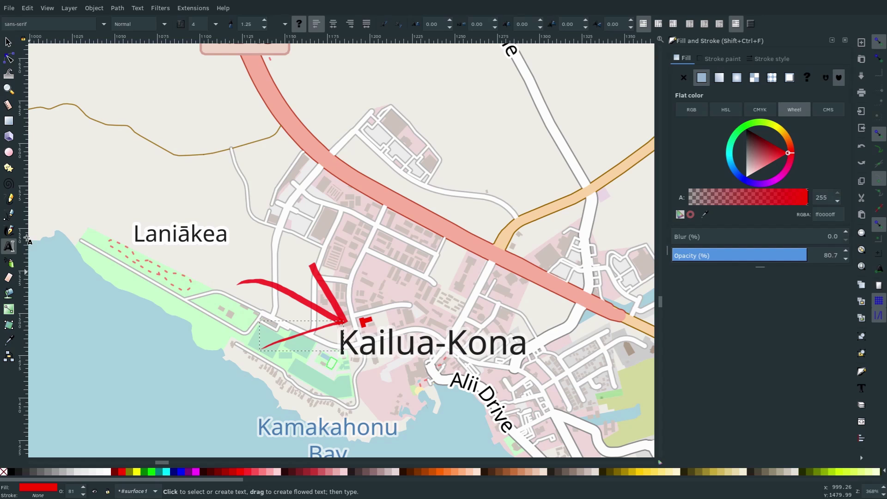
pyautogui.press('super+f')
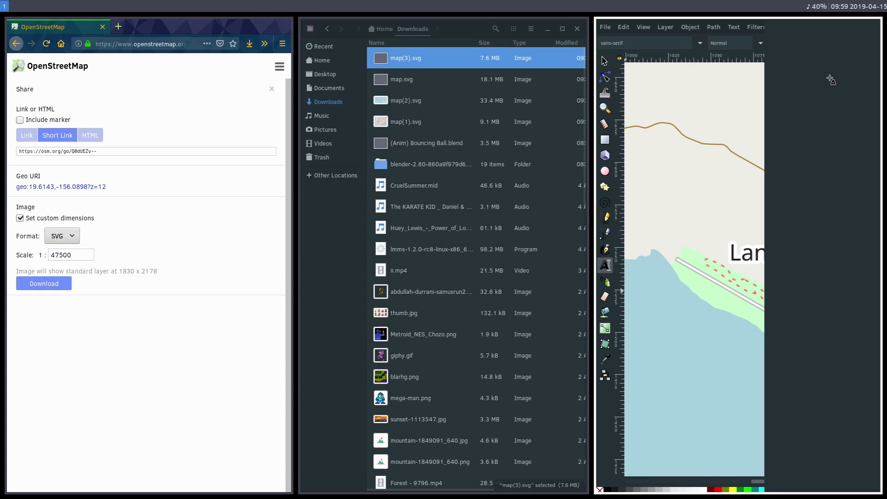
pyautogui.press('super+f')
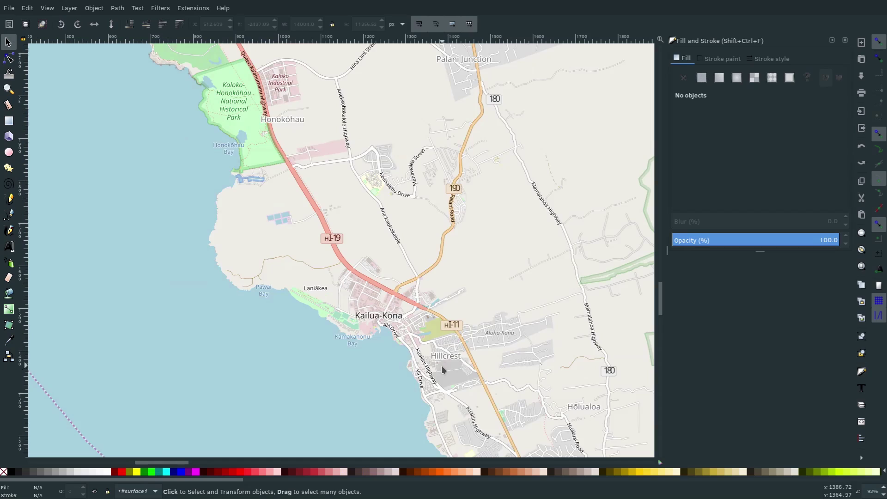
pyautogui.scroll(-3, 417, 328)
pyautogui.moveTo(415, 380); pyautogui.dragTo(386, 310)
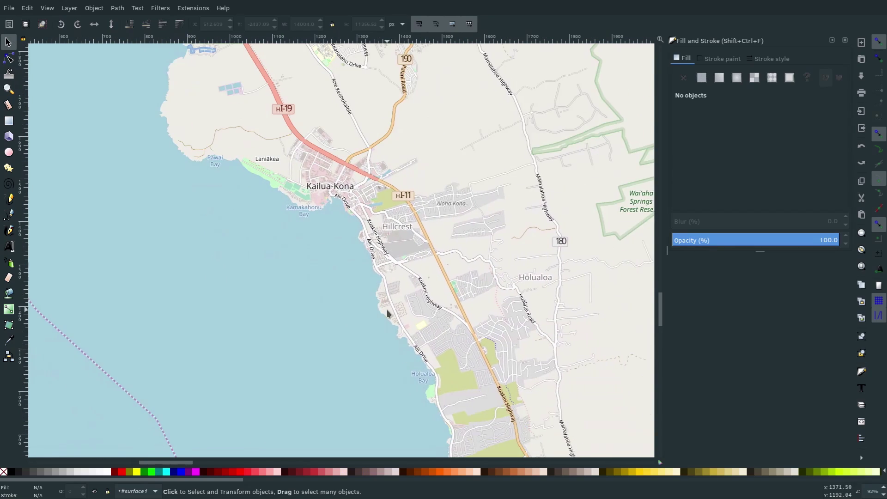
pyautogui.moveTo(356, 256); pyautogui.dragTo(383, 330)
# Select a single letter of the "Hillcrest" label and show the document's layers
pyautogui.click(416, 303)
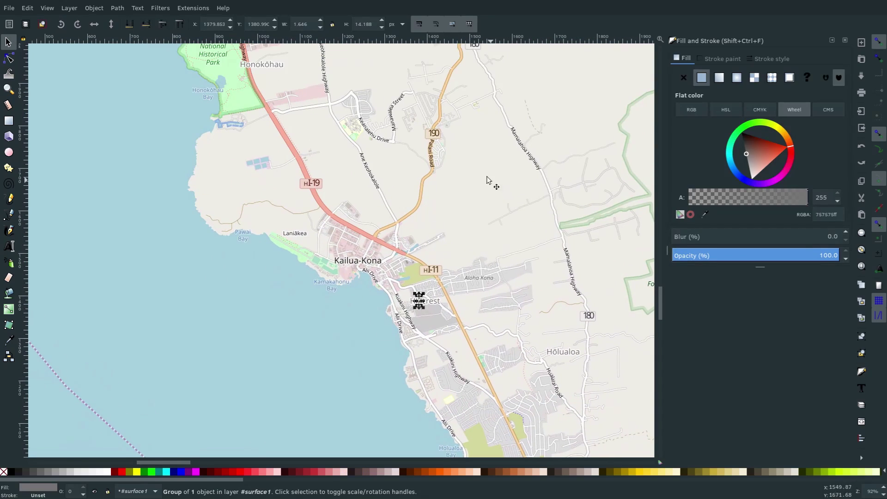
pyautogui.click(70, 8)
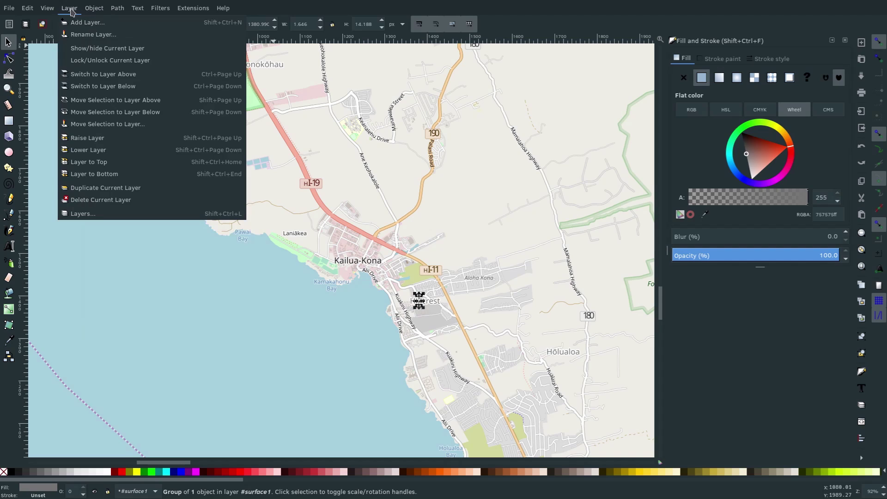
pyautogui.click(79, 214)
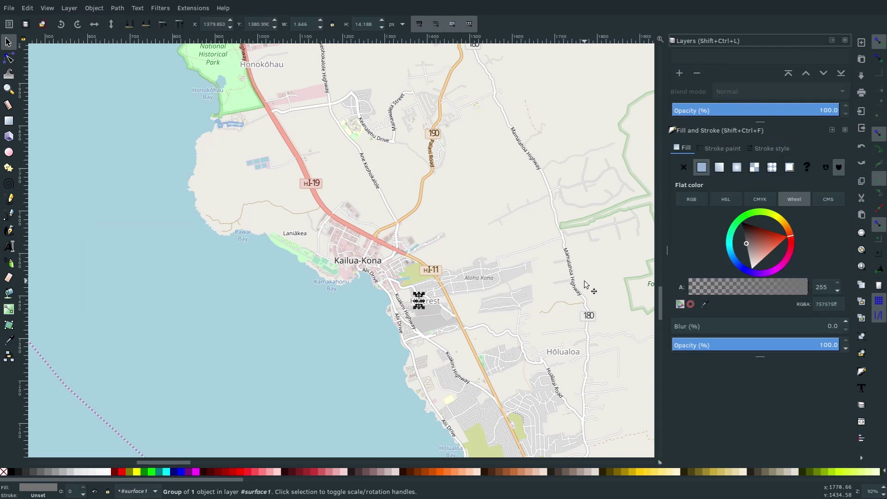
# Delete the letters K, a and l from the start of the "Kailua-Kona" label
pyautogui.press('+')
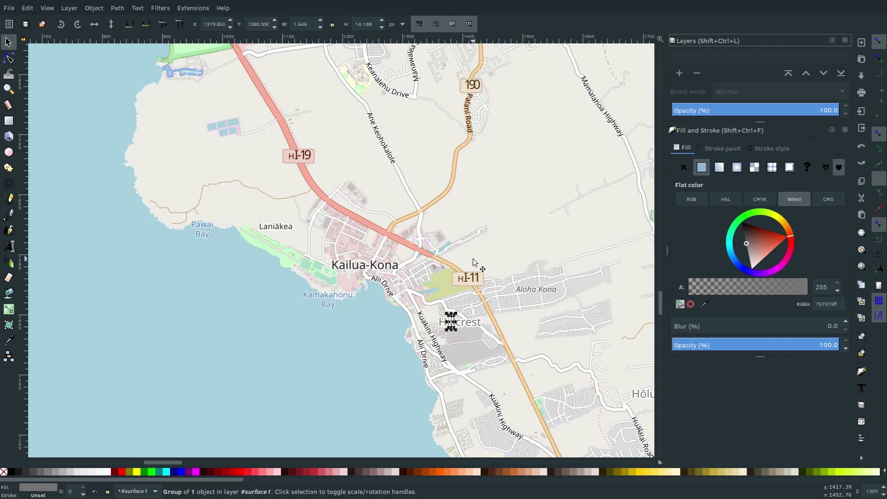
pyautogui.click(335, 267)
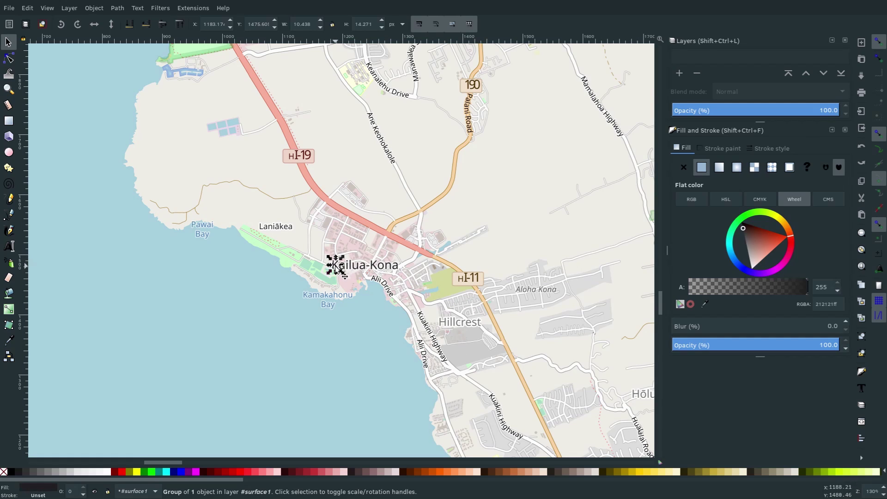
pyautogui.press('Delete')
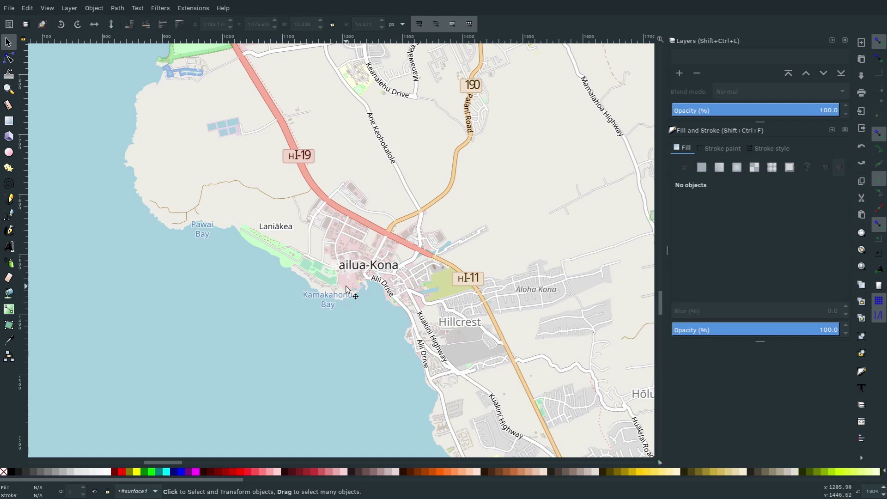
pyautogui.click(341, 268)
pyautogui.press('Delete')
pyautogui.click(347, 269)
pyautogui.press('Delete')
# Delete the white halos left behind the removed K and a of the "Kailua-Kona" label
pyautogui.scroll(4, 347, 270)
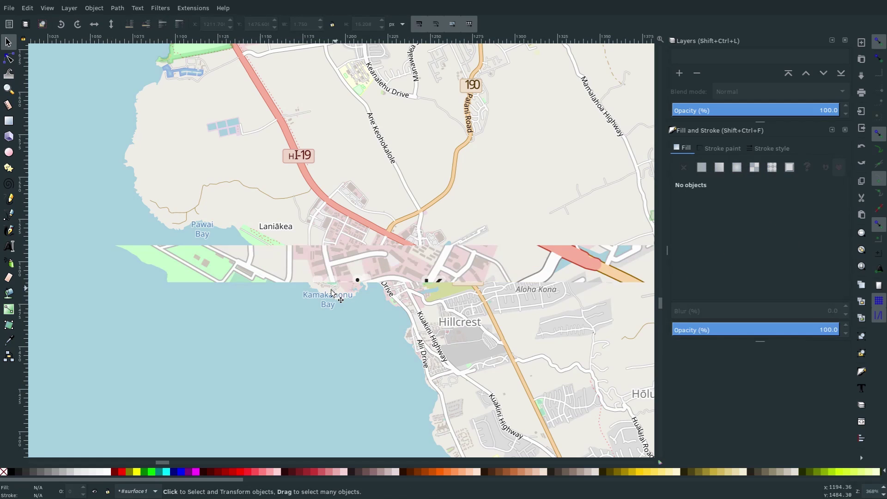
pyautogui.scroll(2, 331, 293)
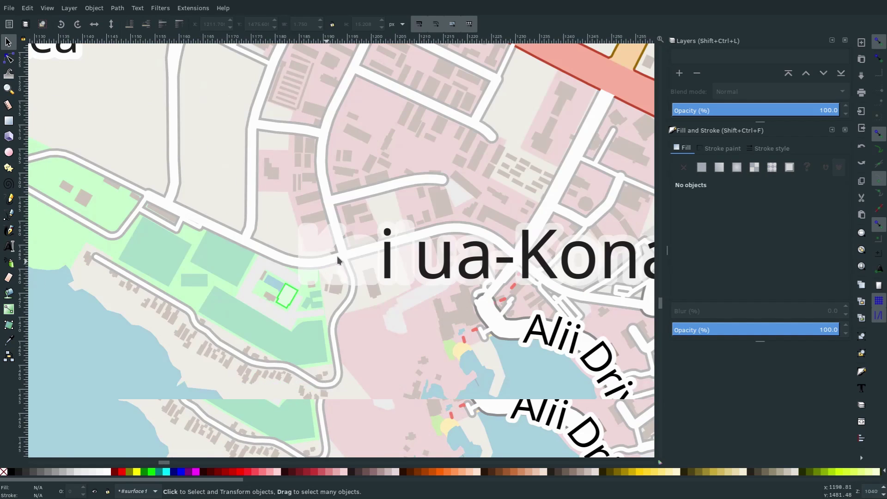
pyautogui.scroll(1, 337, 256)
pyautogui.click(330, 231)
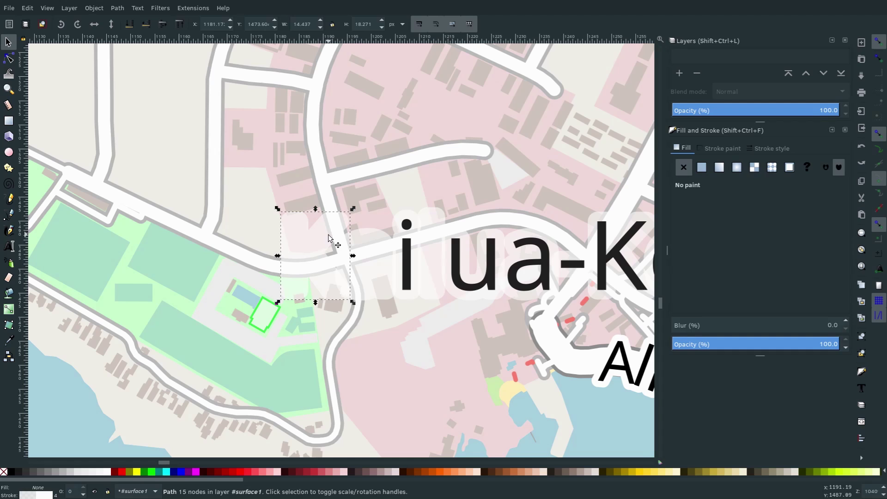
pyautogui.press('Delete')
pyautogui.click(361, 242)
pyautogui.press('Delete')
# Delete the letter i of the town label along with its halo and the white halos of the neighbouring l and u
pyautogui.click(407, 252)
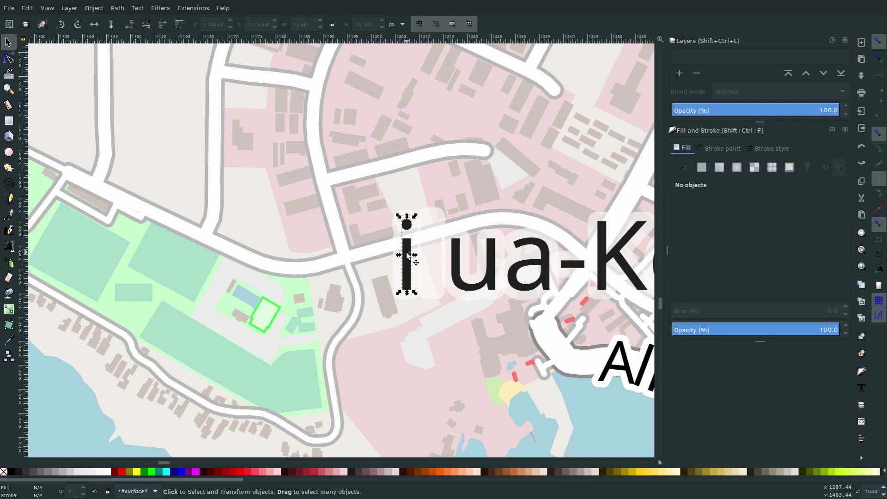
pyautogui.press('Delete')
pyautogui.click(407, 257)
pyautogui.press('Delete')
pyautogui.click(441, 267)
pyautogui.press('Delete')
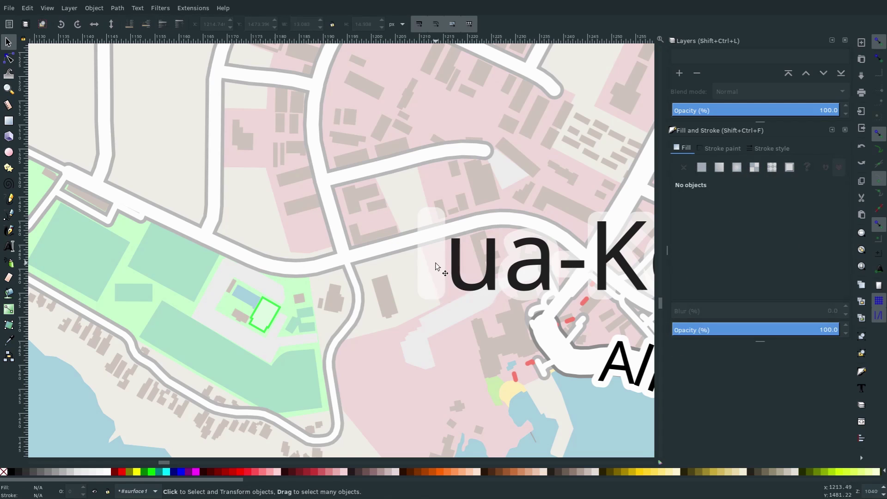
pyautogui.click(435, 264)
pyautogui.press('Delete')
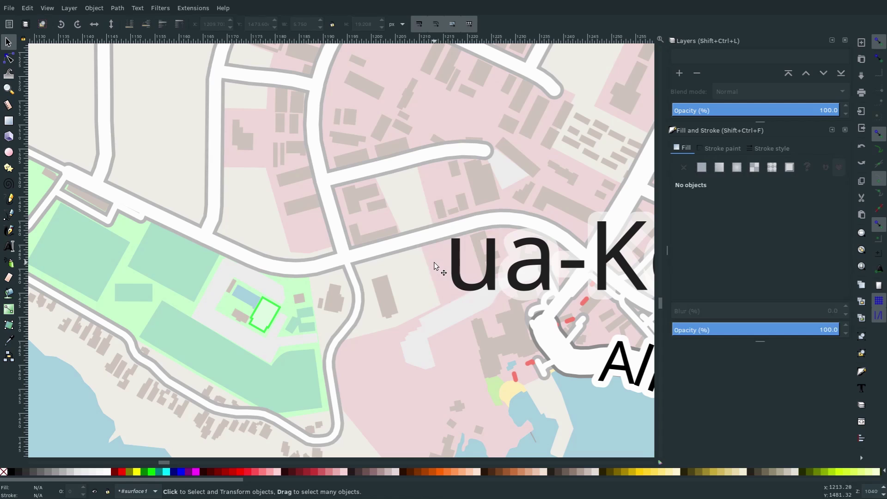
# Fill the westernmost dark green field southeast of Laniākea with Red (#FF0000)
pyautogui.press('-')
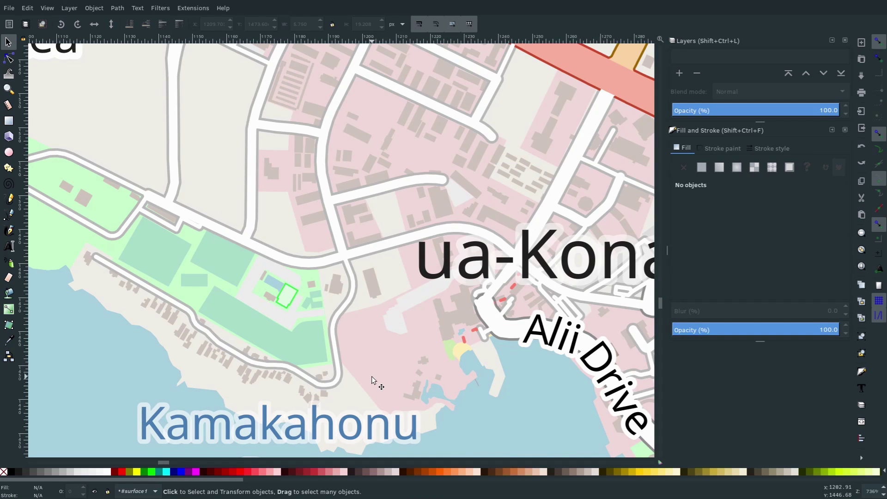
pyautogui.moveTo(405, 382); pyautogui.dragTo(358, 317)
pyautogui.scroll(-4, 358, 317)
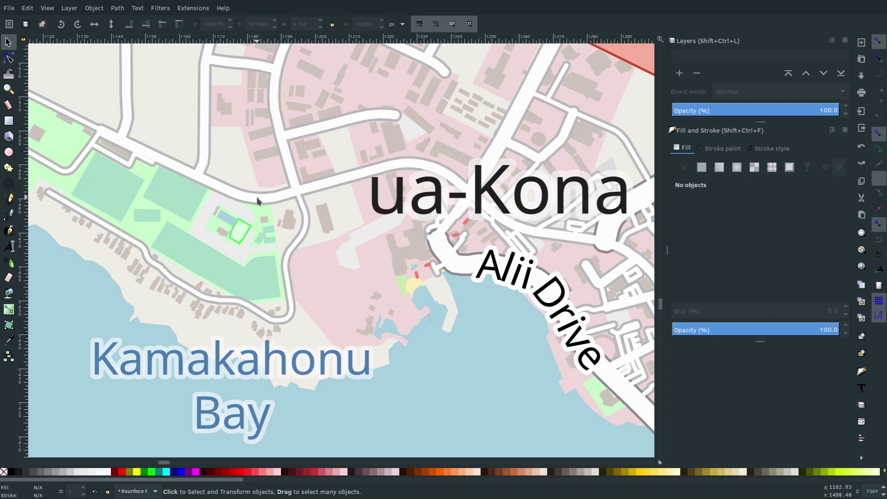
pyautogui.moveTo(257, 191); pyautogui.dragTo(443, 330)
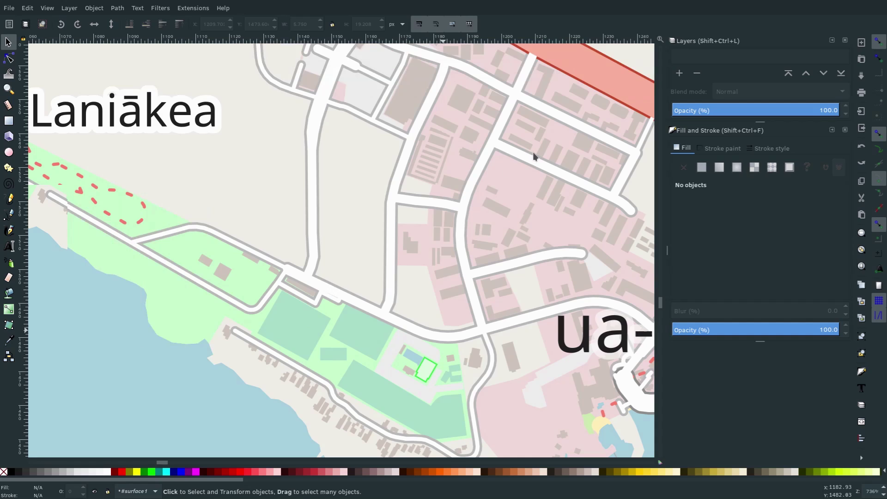
pyautogui.click(123, 472)
# Edit the red field's nodes, moving its upper corner about 2 px left and 4 px down
pyautogui.click(292, 325)
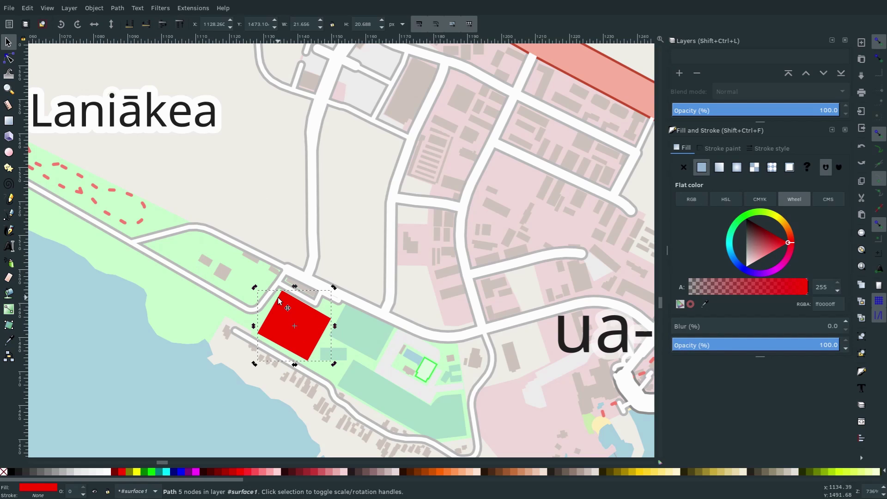
pyautogui.doubleClick(282, 299)
pyautogui.moveTo(283, 298); pyautogui.dragTo(273, 307)
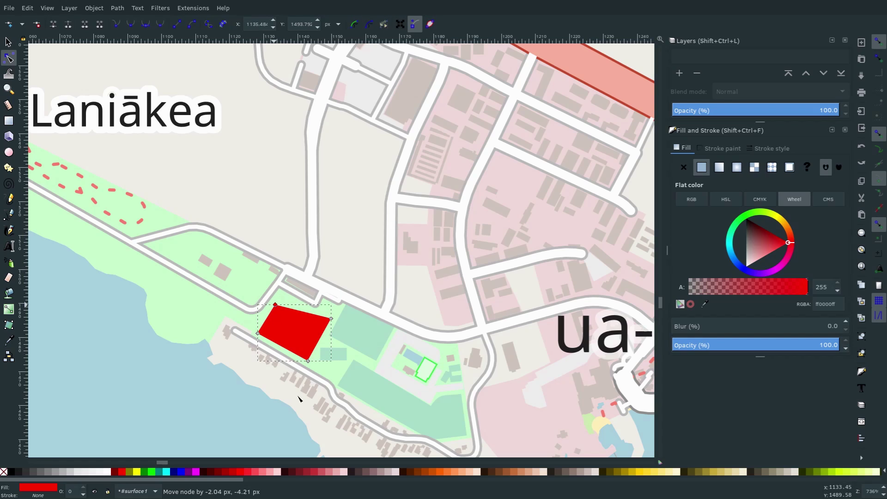
# Fill the small coastal building south of the red field with purple and enlarge it to about 32 by 41 px
pyautogui.click(314, 397)
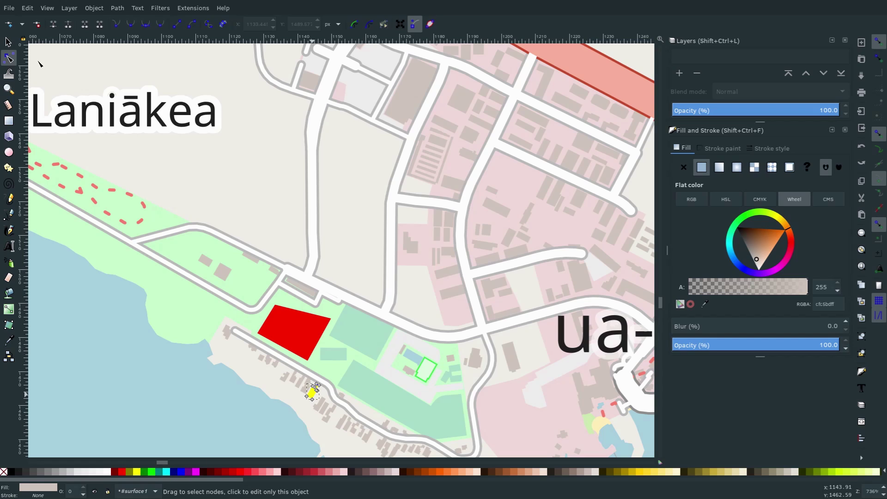
pyautogui.hotkey('ctrl', 'shift', 'v')
pyautogui.click(8, 42)
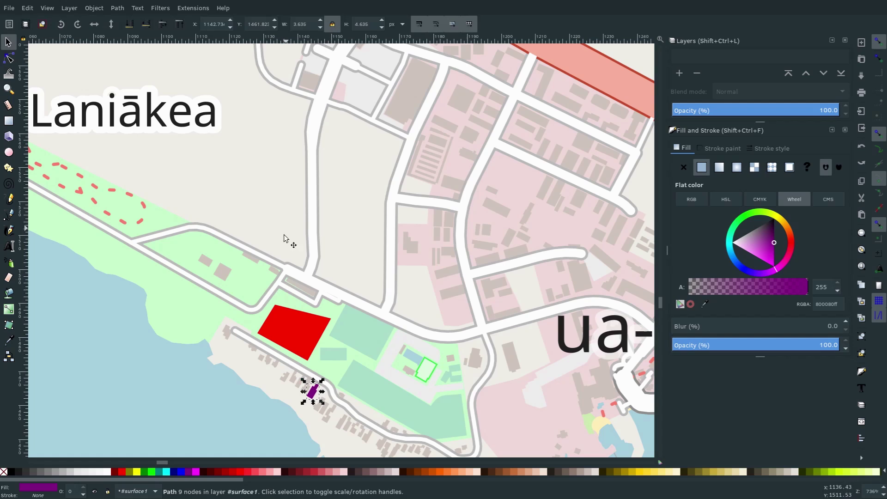
pyautogui.moveTo(303, 381); pyautogui.dragTo(204, 259)
pyautogui.moveTo(291, 391); pyautogui.dragTo(317, 481)
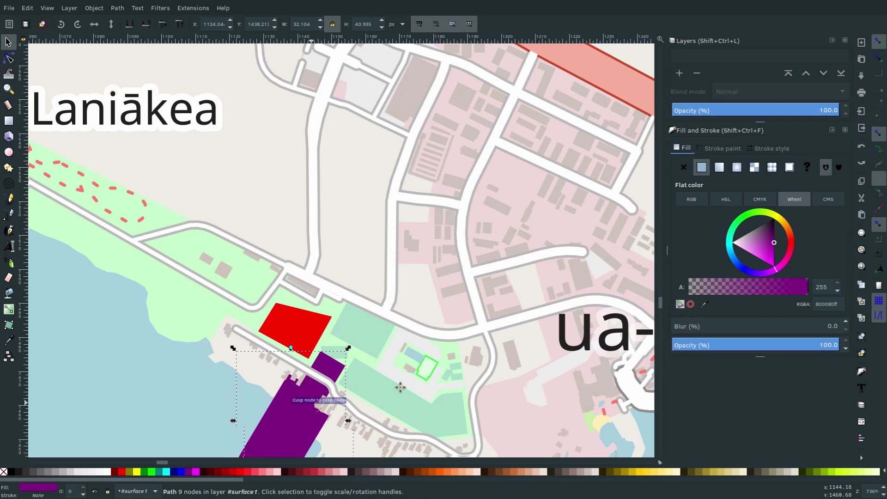
# Draw an unfilled red circle with radii of about 45 by 48 px around the red field and purple building
pyautogui.moveTo(400, 387); pyautogui.dragTo(436, 263)
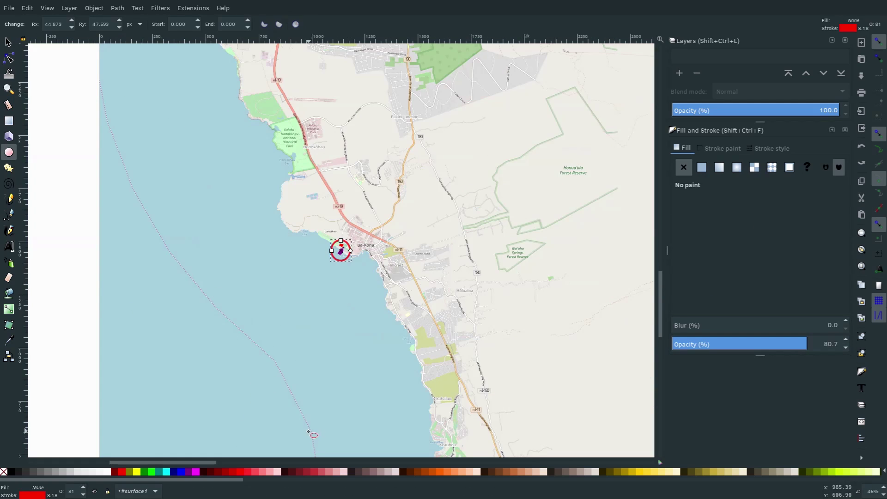
pyautogui.moveTo(298, 190); pyautogui.dragTo(357, 279)
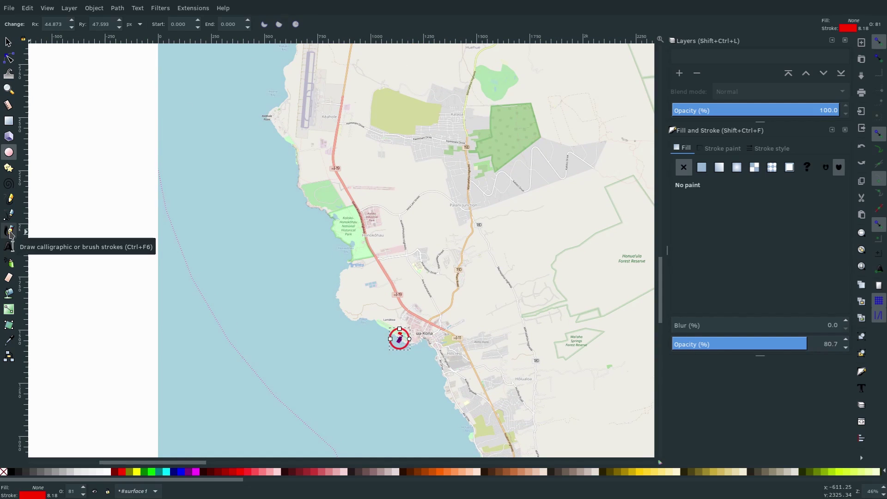
# Draw an open straight-segment path with the Bezier tool from the Keāhole airport runway along highway 19 to the red circle in Kailua-Kona
pyautogui.click(10, 215)
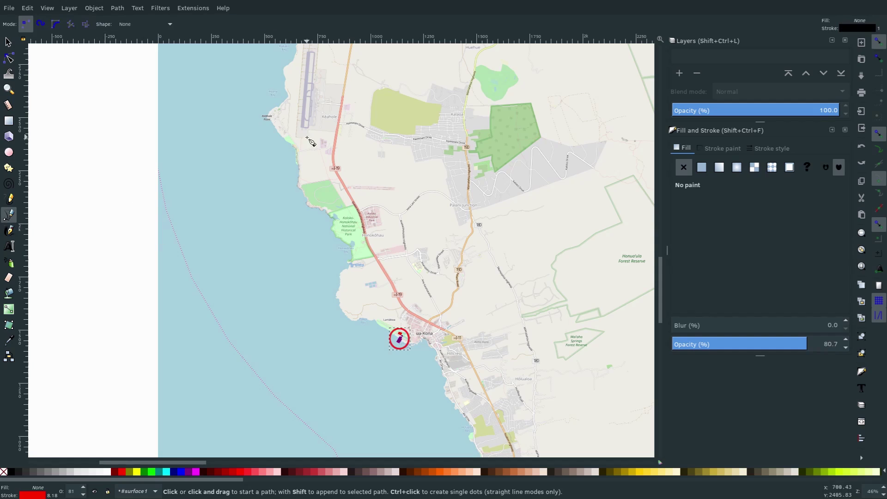
pyautogui.click(311, 101)
pyautogui.click(343, 104)
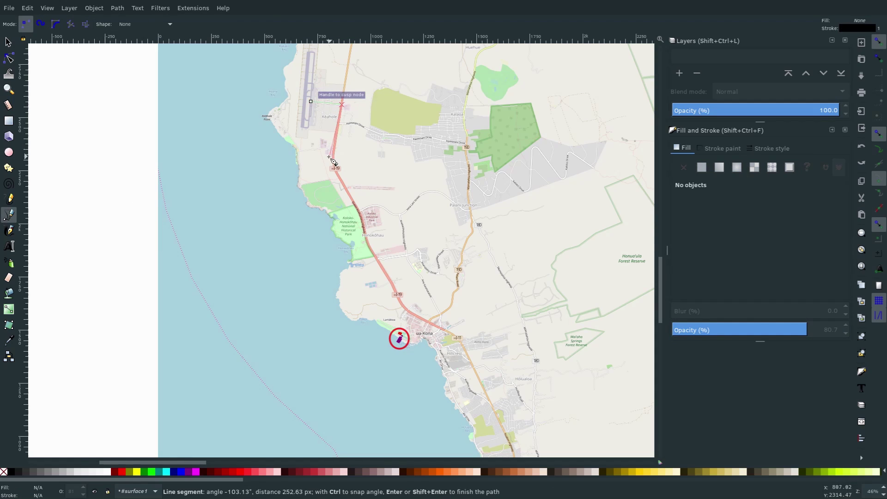
pyautogui.click(330, 166)
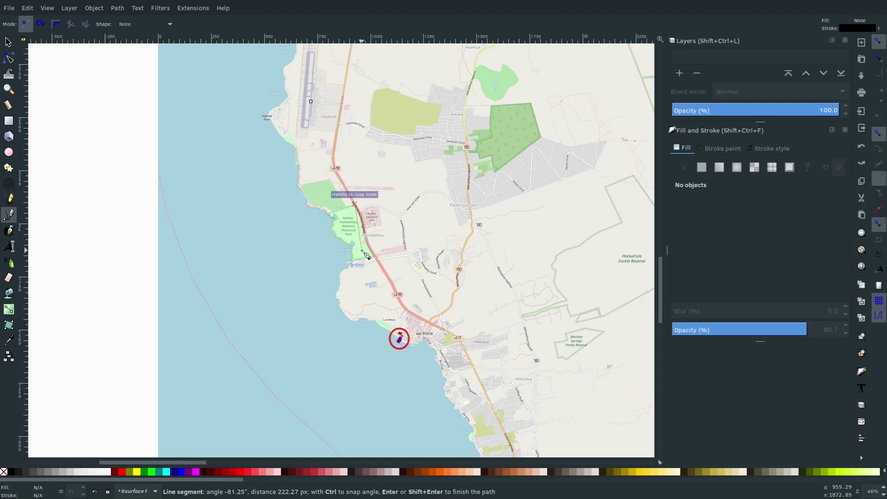
pyautogui.click(374, 261)
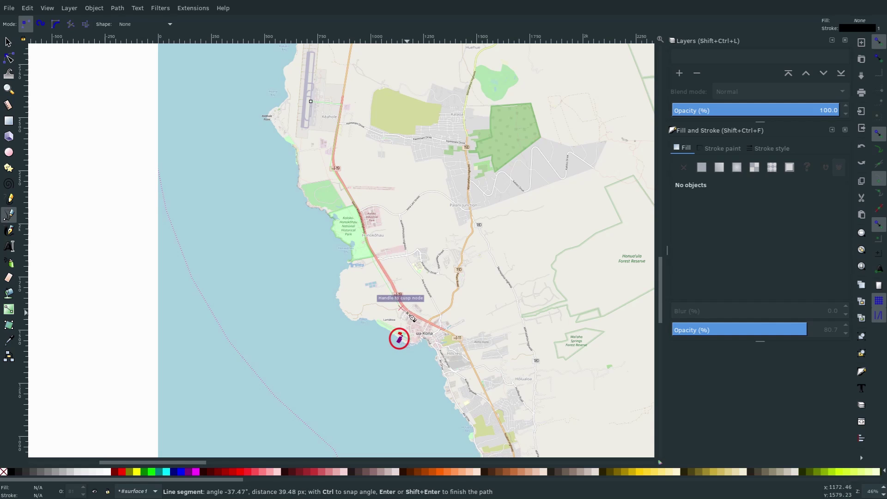
pyautogui.click(410, 327)
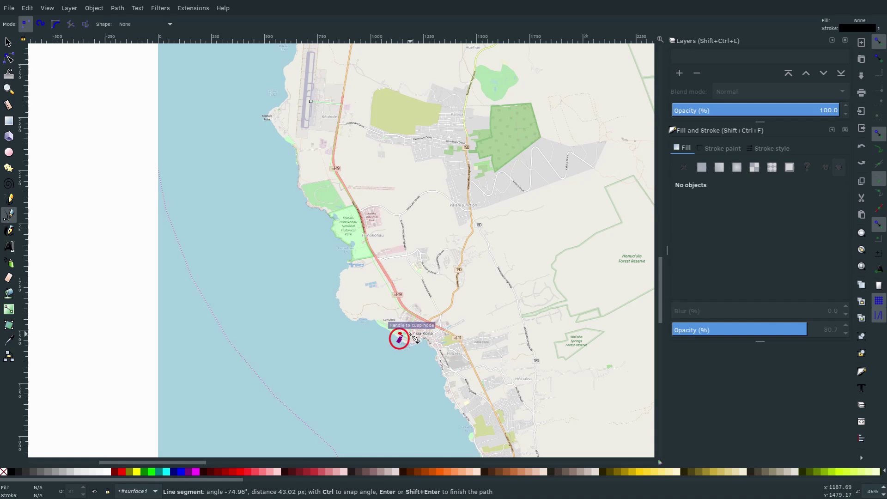
pyautogui.click(412, 335)
pyautogui.doubleClick(402, 338)
pyautogui.click(400, 339)
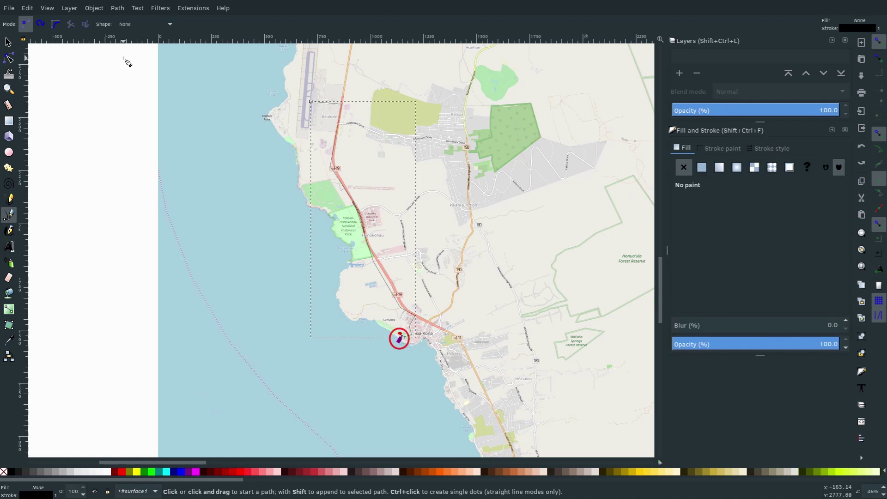
# Set the route line's stroke width to 30.1 px
pyautogui.click(771, 148)
pyautogui.click(769, 164)
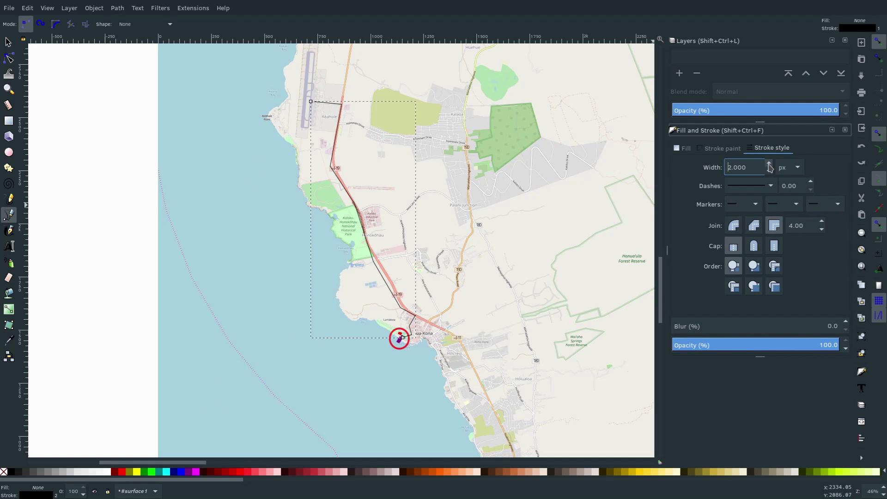
pyautogui.click(769, 164)
pyautogui.click(769, 164)
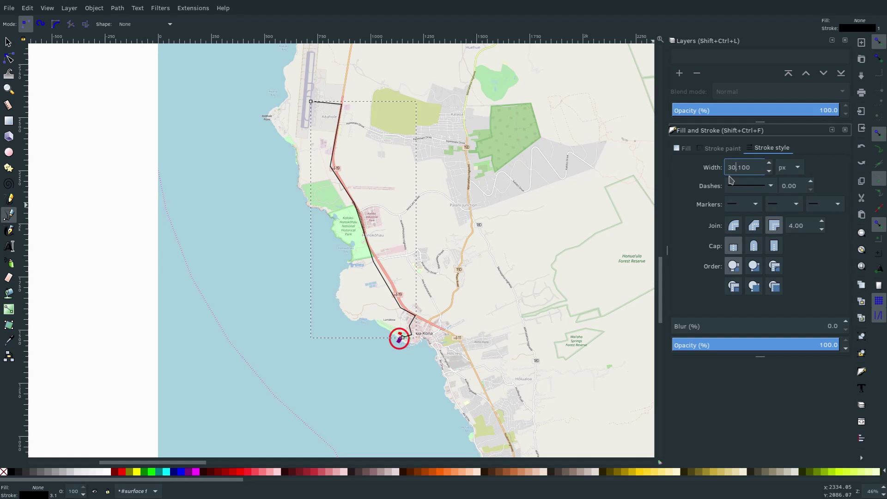
pyautogui.press('Return')
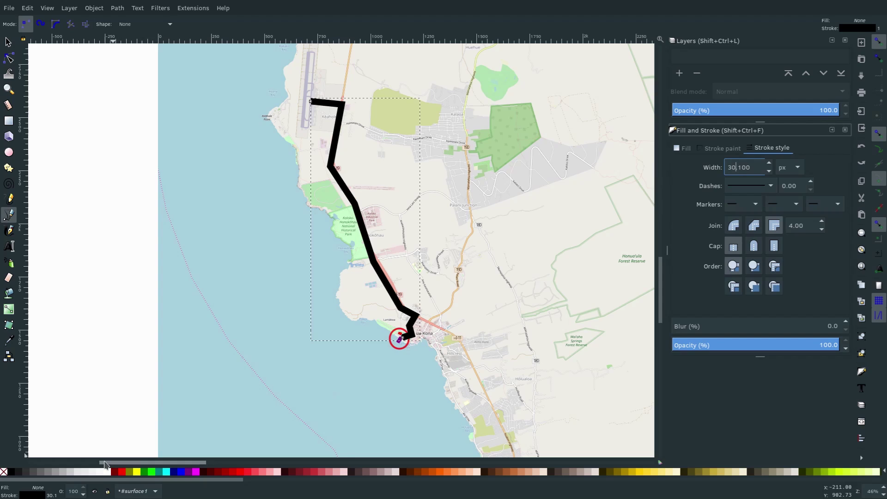
# Set the route line's stroke color to yellow
pyautogui.keyDown('shift'); pyautogui.click(122, 472); pyautogui.keyUp('shift')
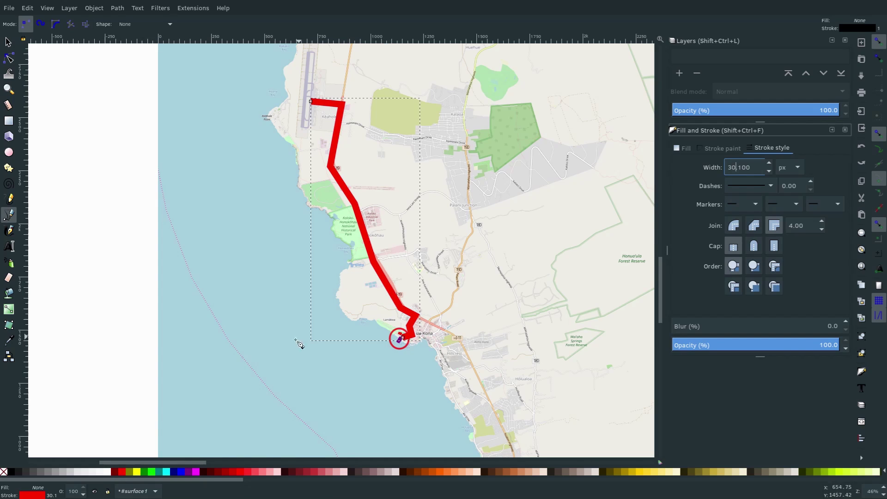
pyautogui.keyDown('shift'); pyautogui.click(115, 472); pyautogui.keyUp('shift')
pyautogui.keyDown('shift'); pyautogui.click(122, 472); pyautogui.keyUp('shift')
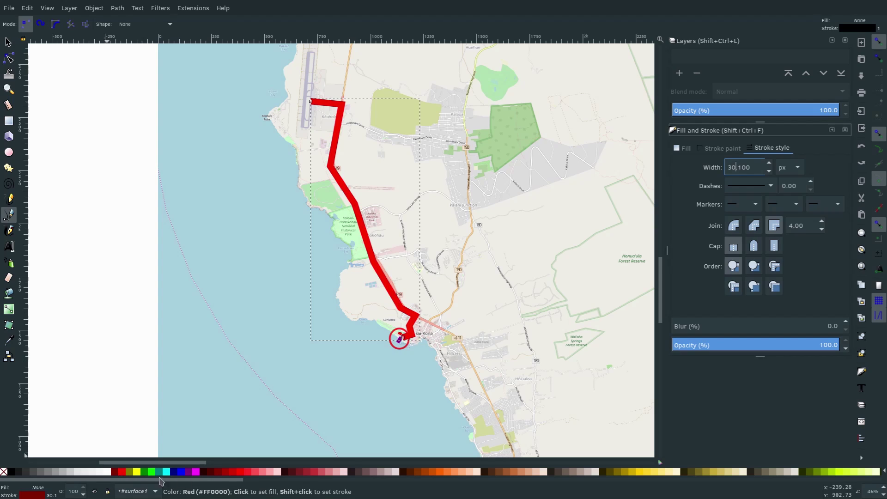
pyautogui.keyDown('shift'); pyautogui.click(137, 471); pyautogui.keyUp('shift')
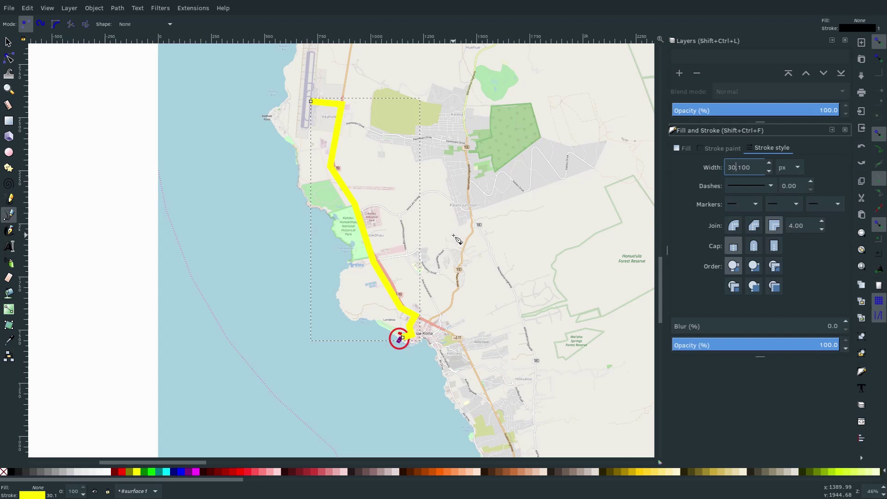
# Export the selected route's area as the PNG image path22050.png at 600 dpi
pyautogui.moveTo(565, 307); pyautogui.dragTo(512, 305)
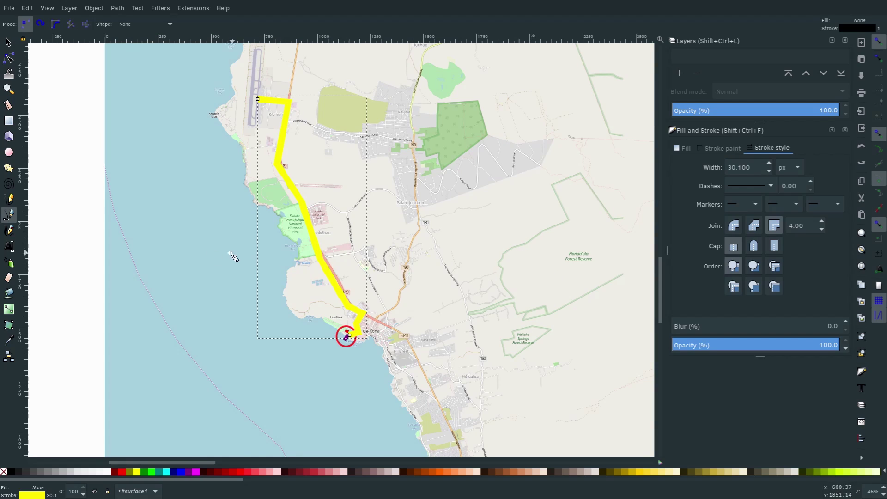
pyautogui.moveTo(166, 257); pyautogui.dragTo(255, 299)
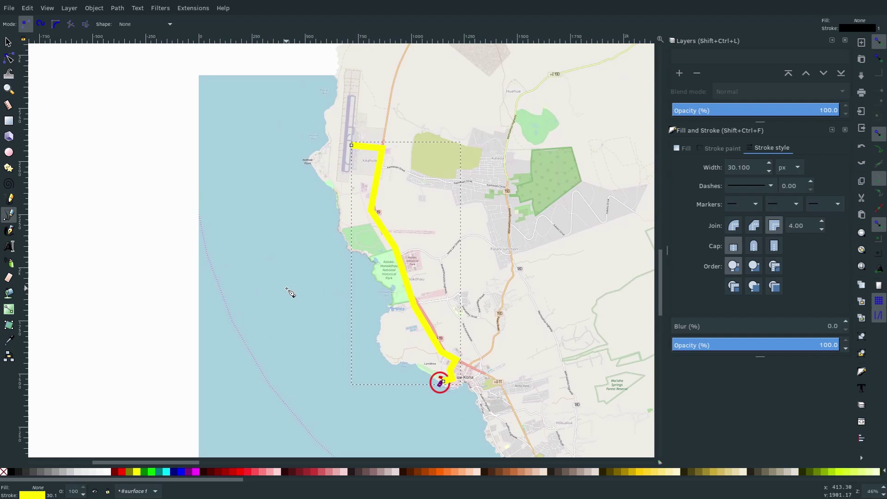
pyautogui.press('+')
pyautogui.click(10, 8)
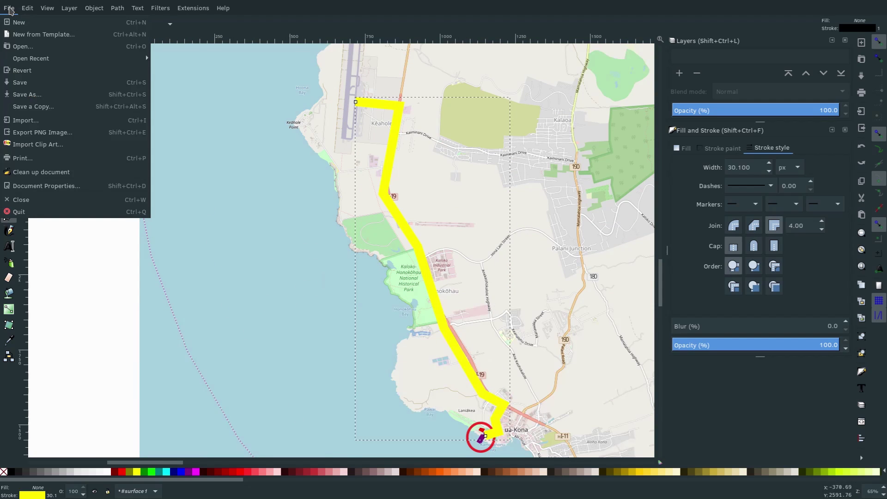
pyautogui.click(39, 133)
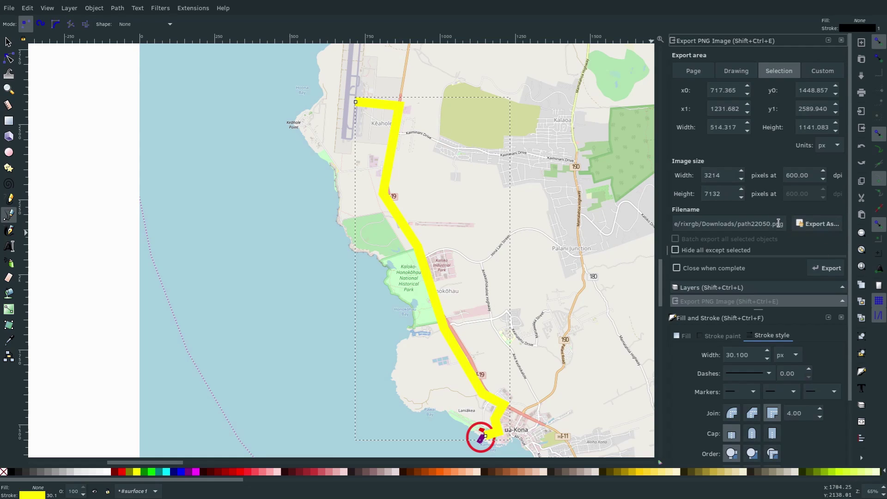
pyautogui.click(830, 272)
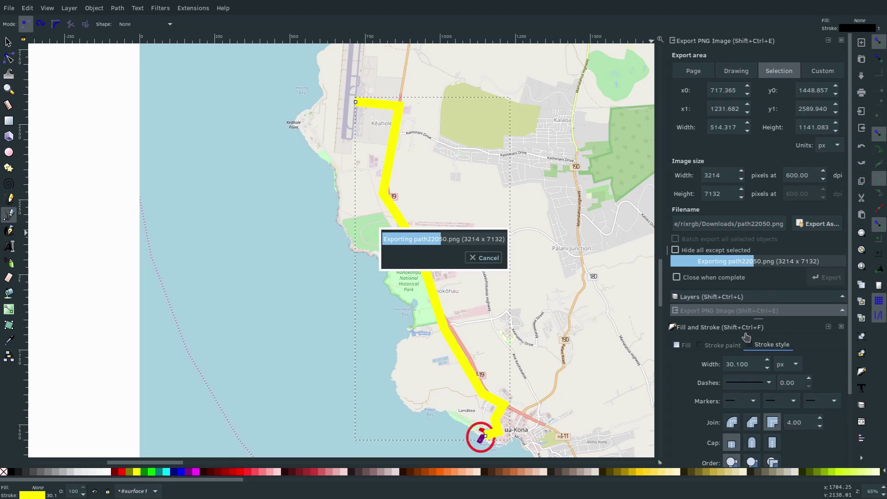
# Set the export resolution to 90 dpi and export the selection again as path22050.png
pyautogui.click(796, 176)
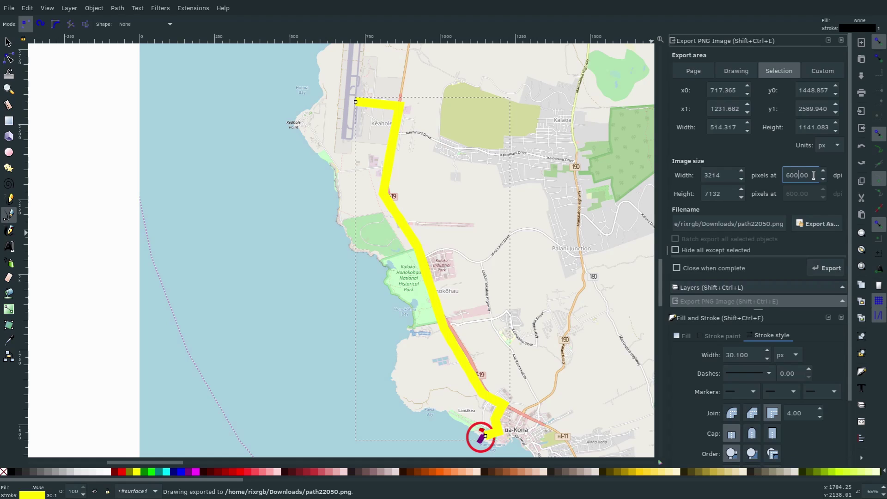
pyautogui.write('9')
pyautogui.click(826, 268)
pyautogui.click(526, 280)
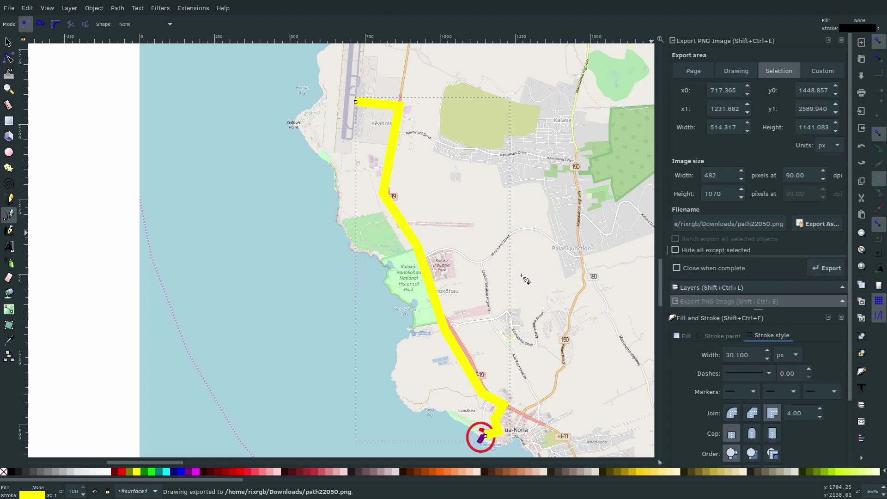
# Leave the full-screen view, close the terminal window and open the exported path22050.png from the Downloads folder
pyautogui.press('super+f')
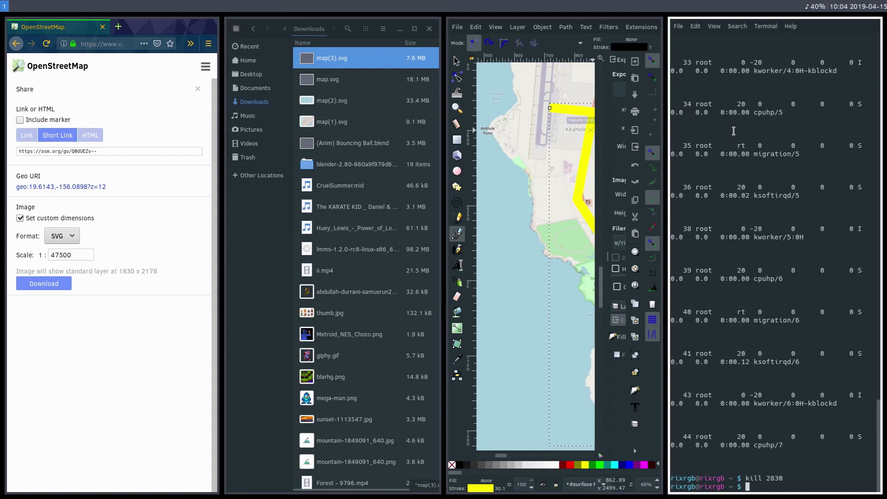
pyautogui.press('super+shift+q')
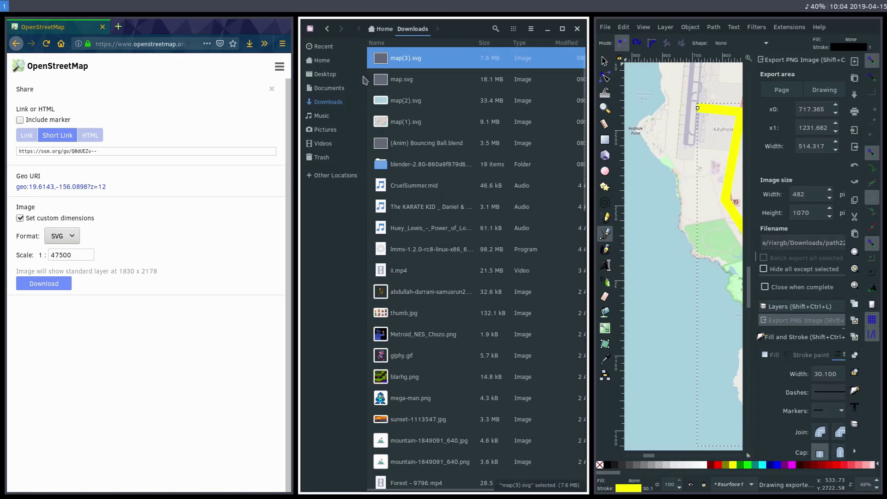
pyautogui.click(331, 87)
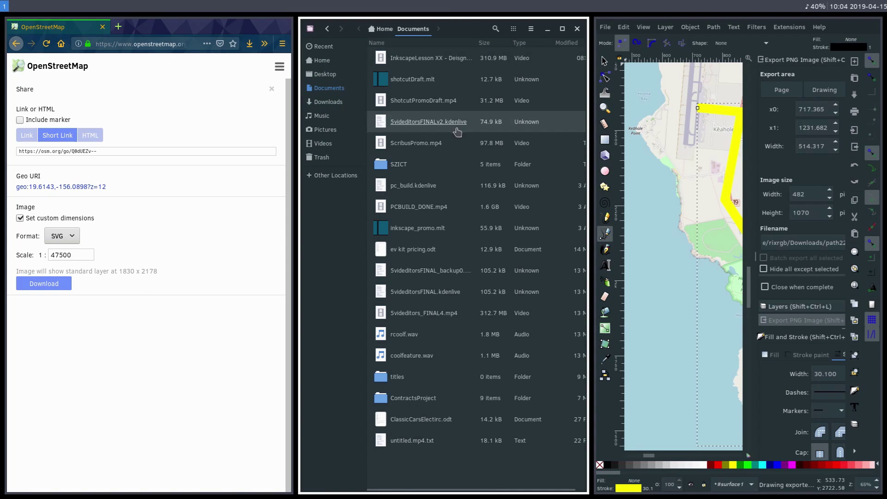
pyautogui.click(329, 102)
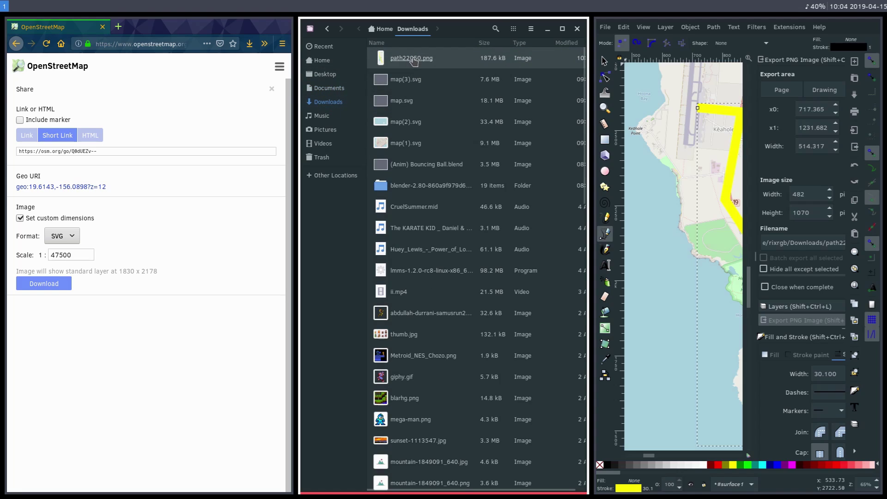
pyautogui.doubleClick(413, 59)
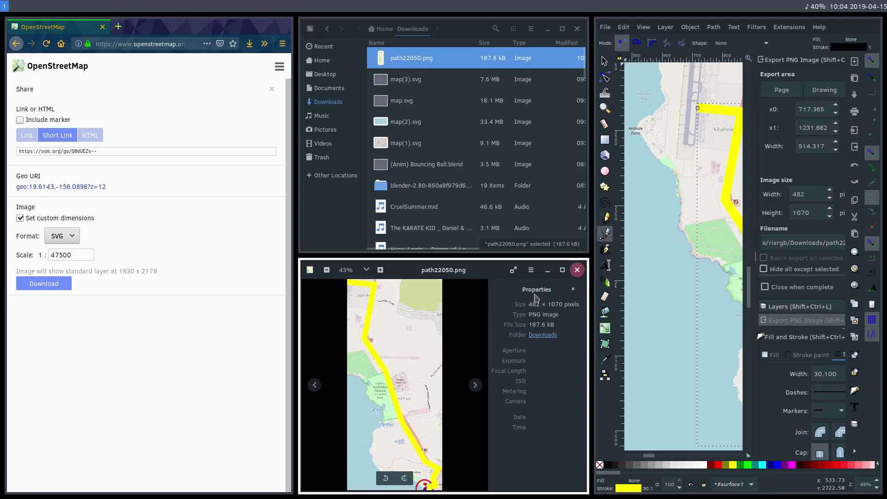
# Examine the exported route map full screen, checking its labels and the circled area, and close the image viewer
pyautogui.doubleClick(470, 321)
pyautogui.scroll(6, 395, 188)
pyautogui.scroll(-9, 409, 194)
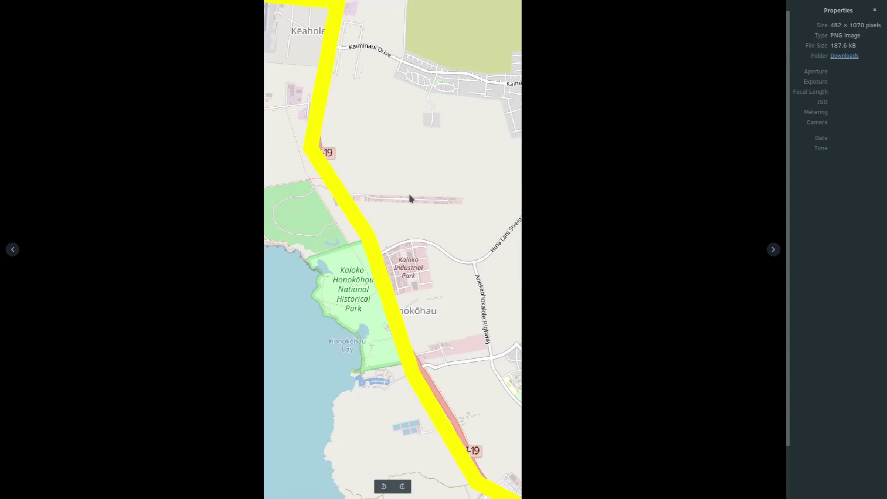
pyautogui.moveTo(418, 309); pyautogui.dragTo(410, 247)
pyautogui.scroll(5, 394, 324)
pyautogui.scroll(-9, 400, 285)
pyautogui.scroll(-1, 400, 285)
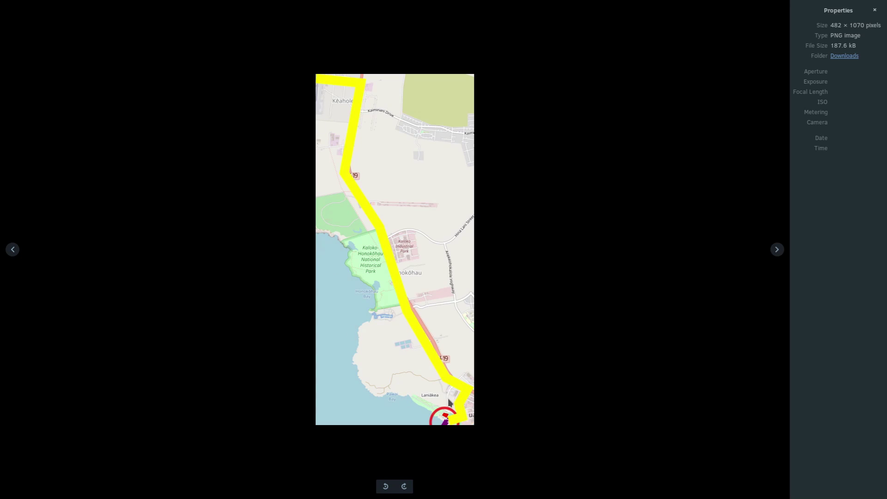
pyautogui.scroll(1, 439, 314)
pyautogui.scroll(-1, 395, 309)
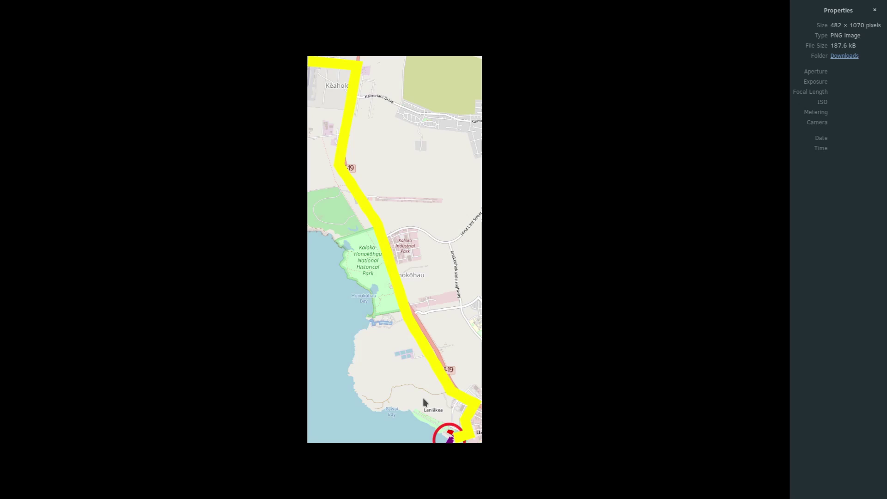
pyautogui.press('Escape')
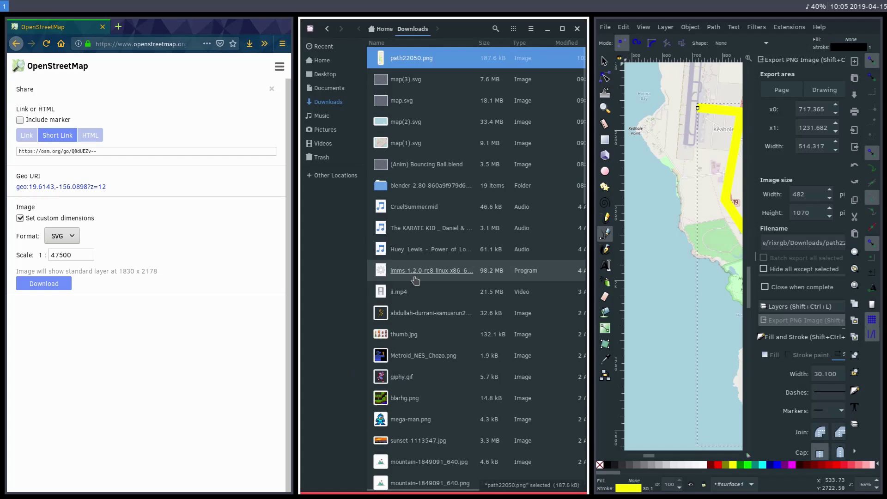
pyautogui.scroll(-10, 661, 262)
pyautogui.hscroll(5, 662, 262)
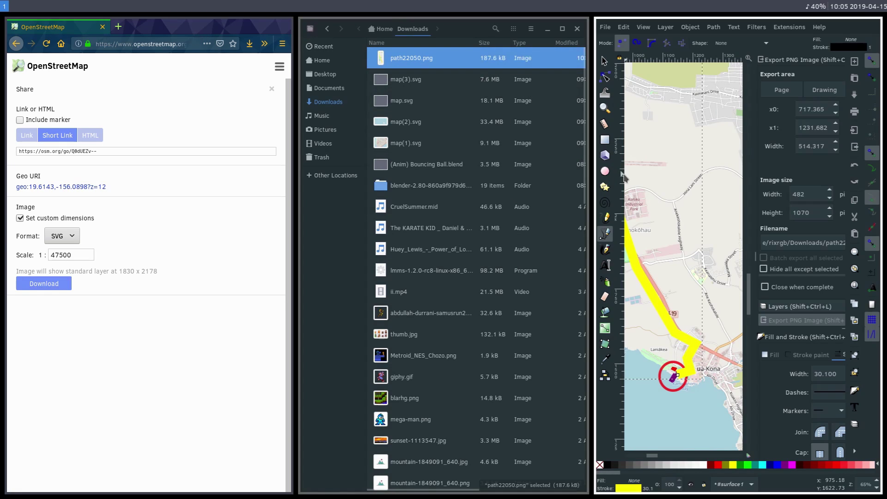
# Switch to OpenStreetMap in the browser, search for Idaho and open the result for the state
pyautogui.press('F11')
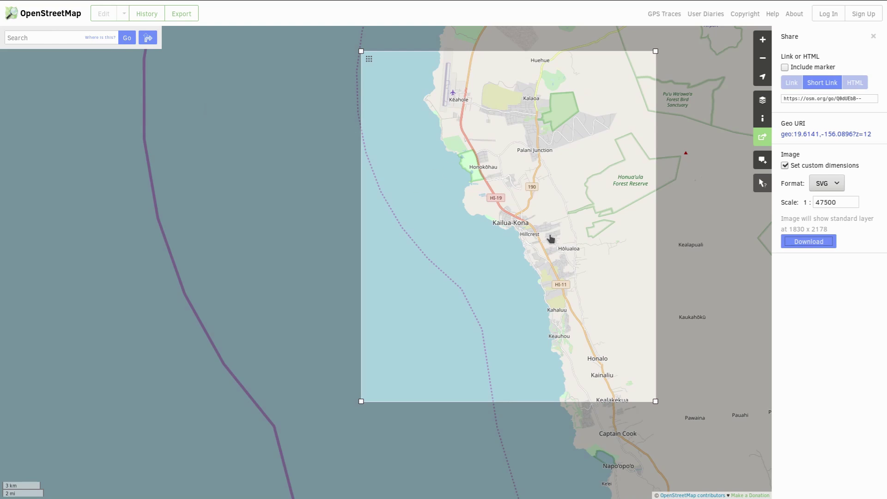
pyautogui.click(31, 41)
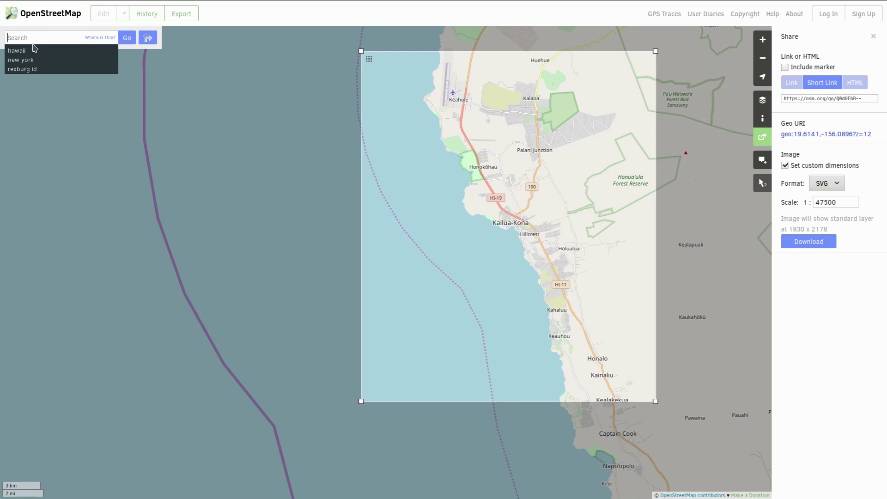
pyautogui.write('Idaho')
pyautogui.press('Return')
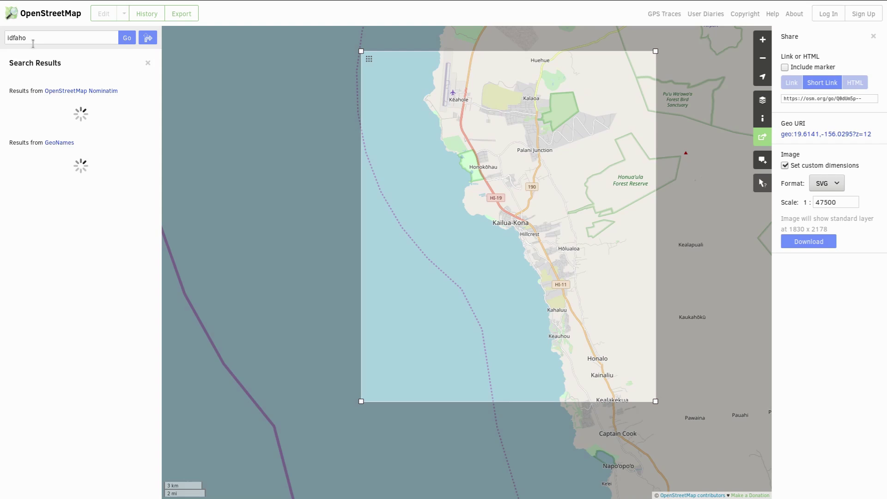
pyautogui.press('Left')
pyautogui.press('Left')
pyautogui.press('Left')
pyautogui.press('BackSpace')
pyautogui.press('Return')
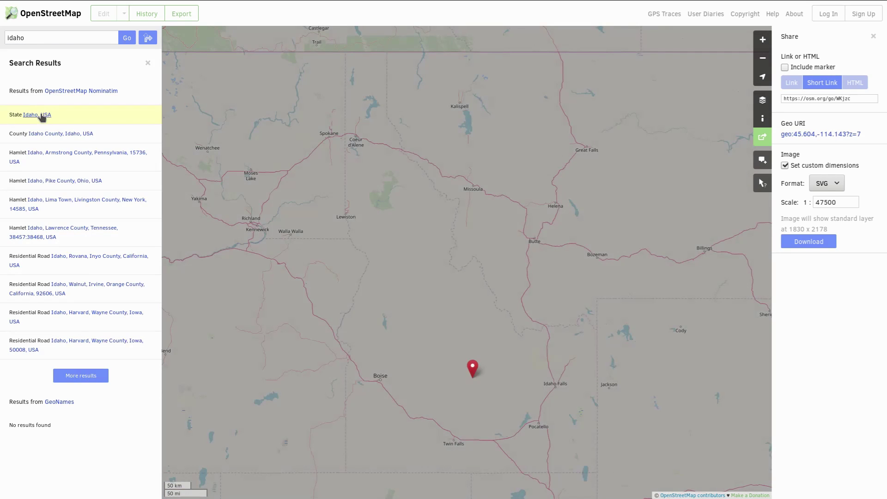
pyautogui.click(41, 113)
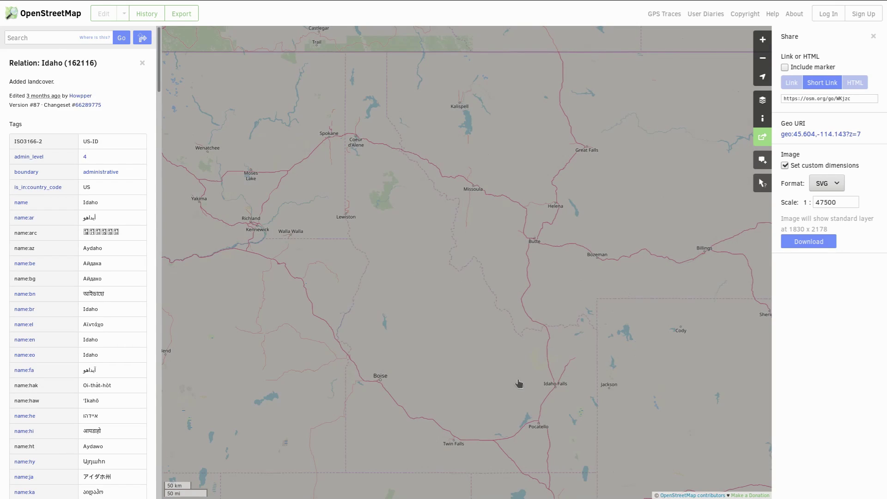
pyautogui.scroll(3, 520, 365)
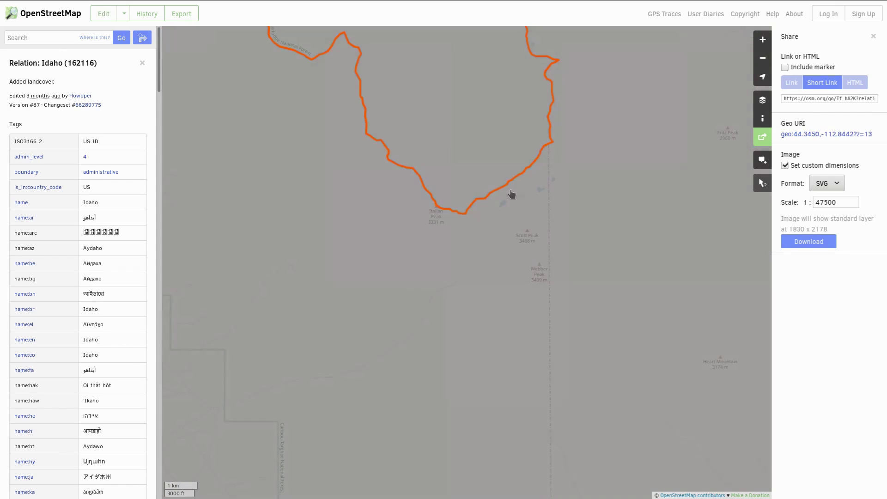
# Turn off the custom image dimensions for the map area around Scott Peak and Webber Peak
pyautogui.scroll(2, 501, 263)
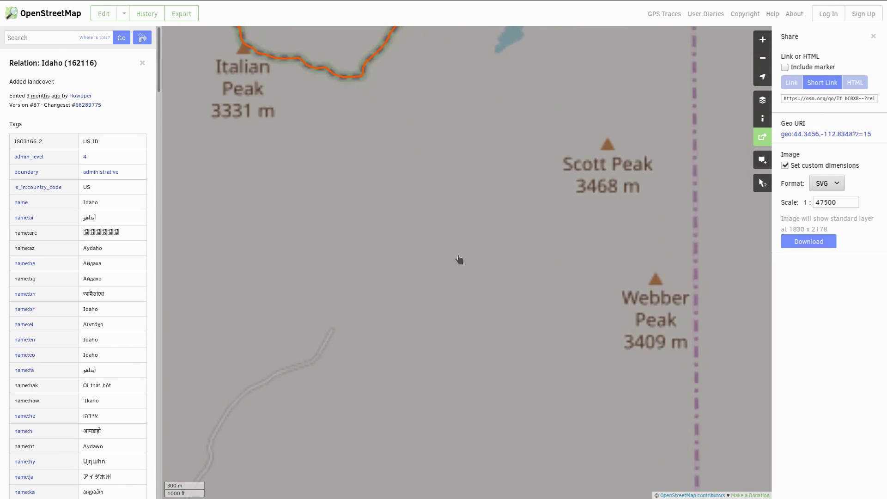
pyautogui.click(784, 166)
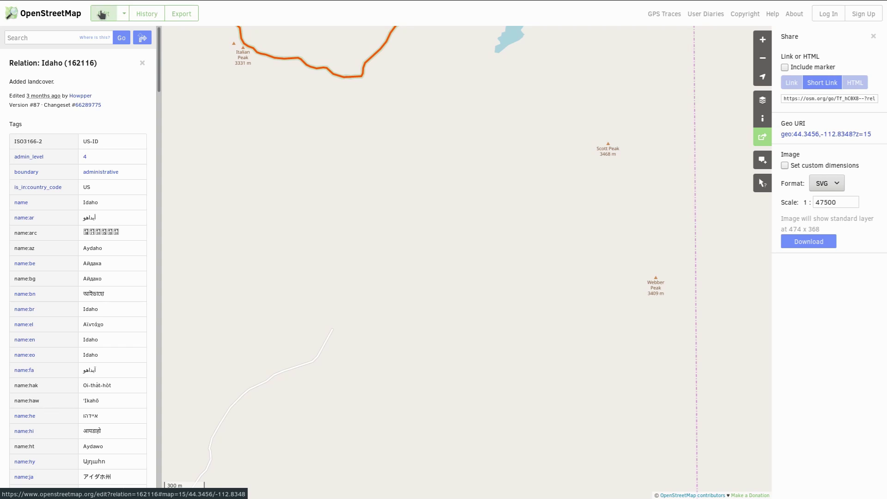
# Try to open the Idaho map area for editing, and return from the login page to the map
pyautogui.click(101, 15)
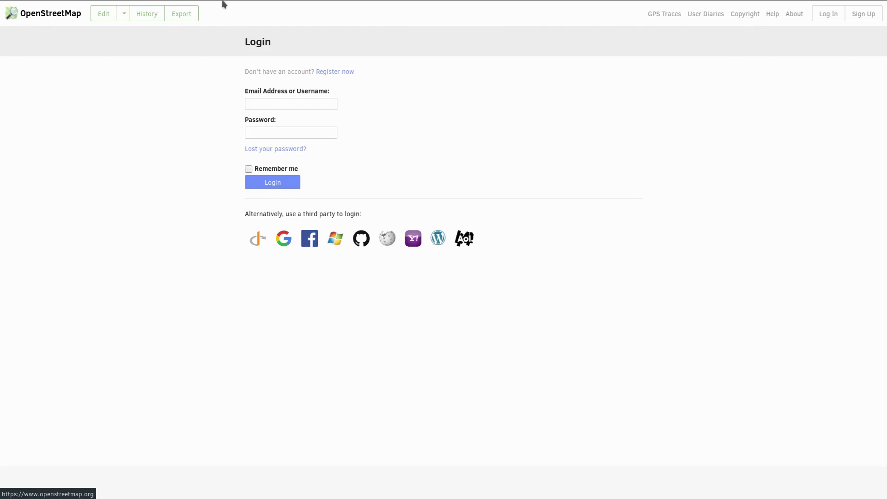
pyautogui.moveTo(223, 0)
pyautogui.click(9, 25)
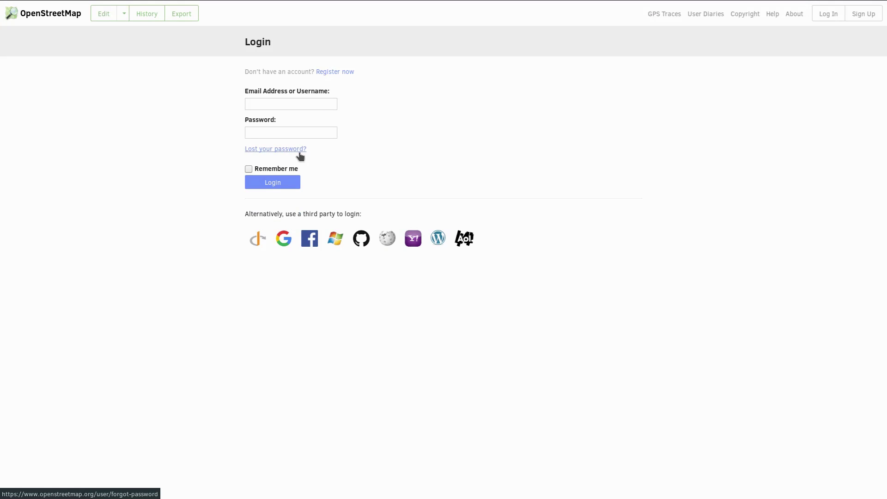
pyautogui.hotkey('alt', 'Left')
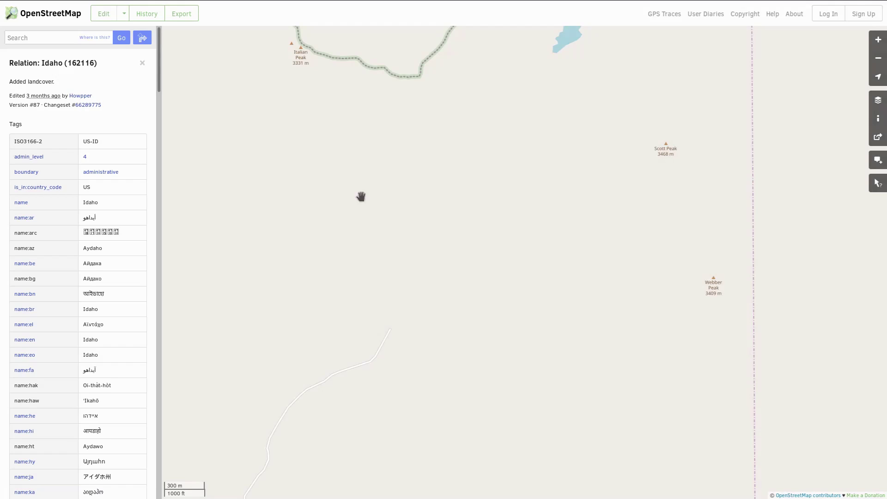
# Examine the mapped features around Italian Peak, Scott Peak and Webber Peak at closer and wider scales
pyautogui.moveTo(517, 123); pyautogui.dragTo(453, 271)
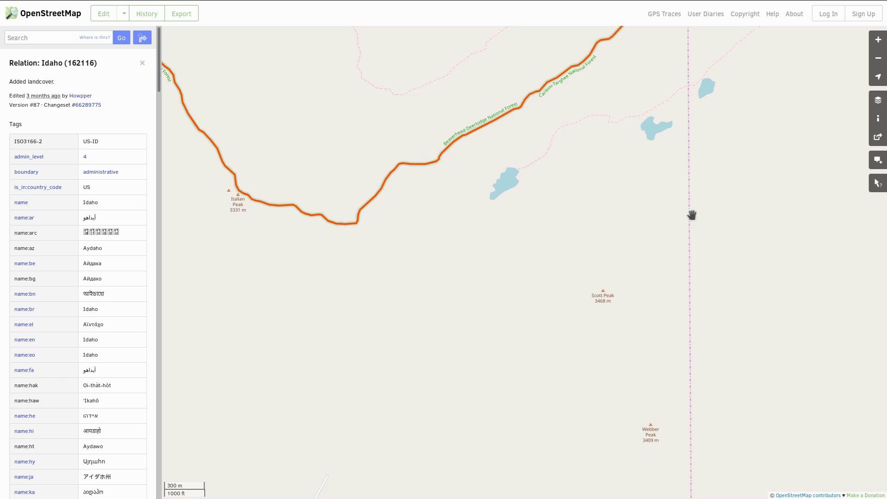
pyautogui.scroll(1, 573, 370)
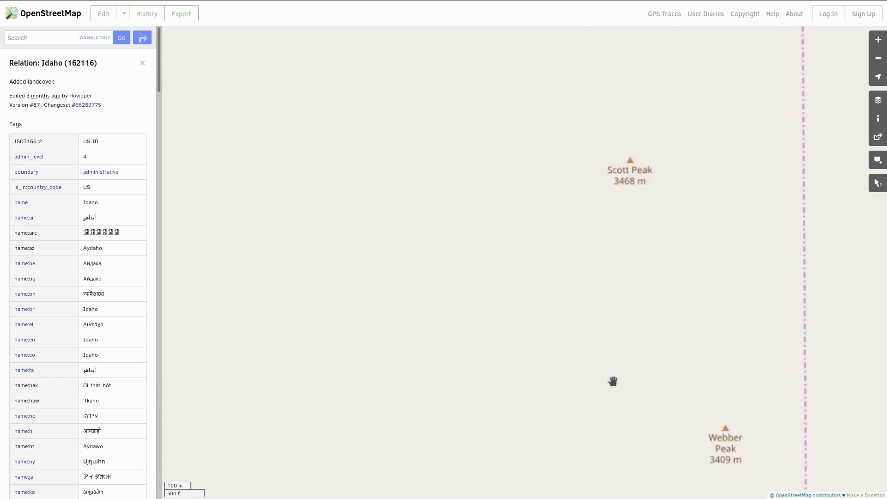
pyautogui.scroll(-2, 604, 381)
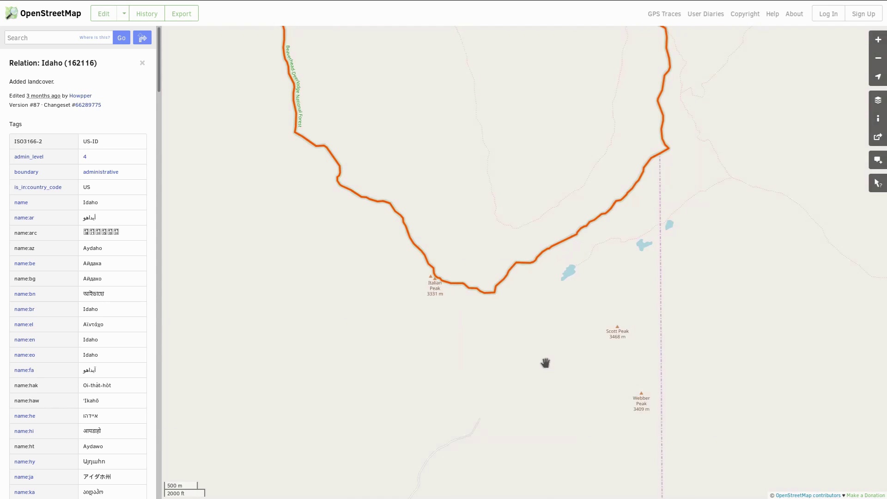